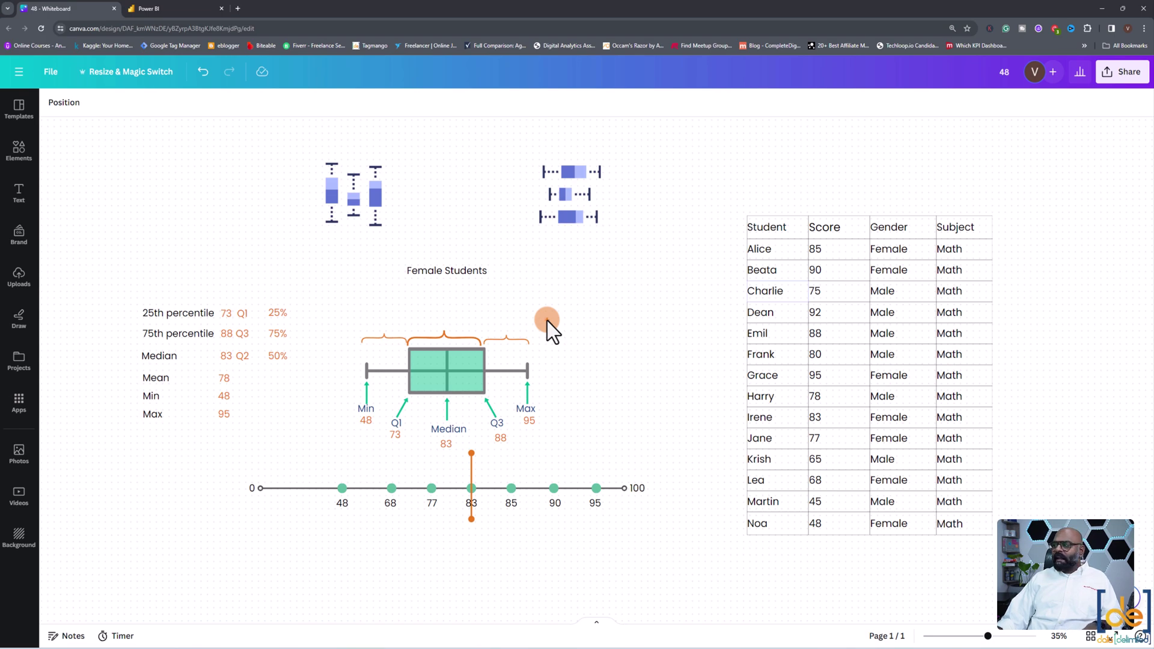
# - Annotate the student score table, marking the Student, Score, Subject and Gender columns
pyautogui.moveTo(732, 204); pyautogui.dragTo(1025, 576)
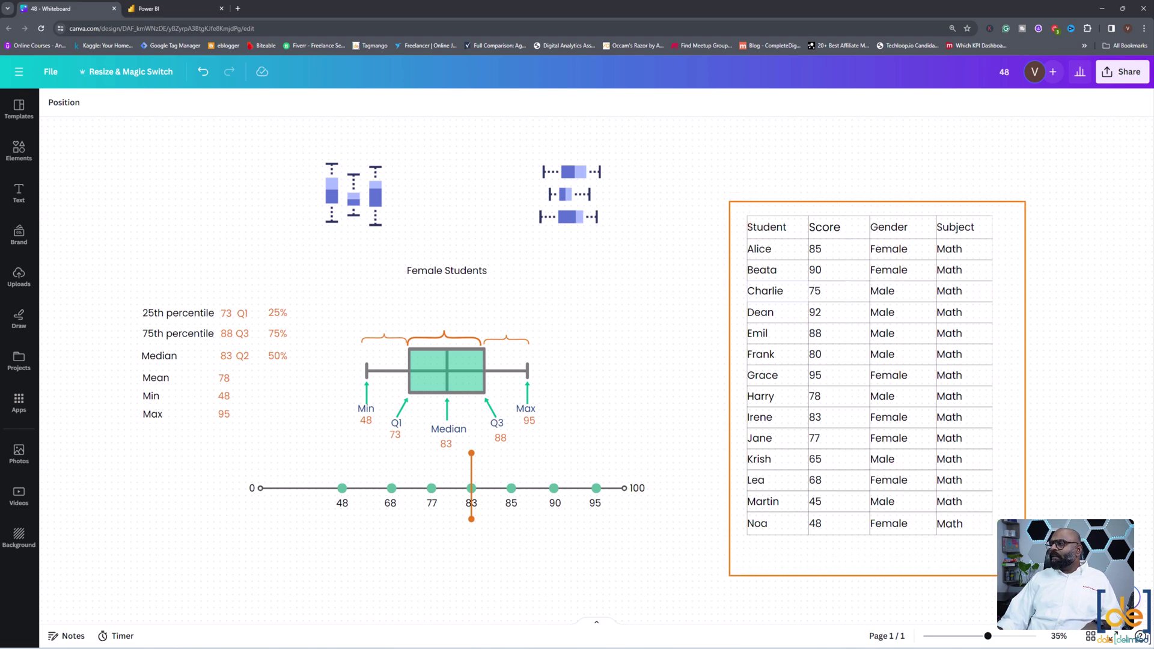
pyautogui.moveTo(767, 191); pyautogui.dragTo(767, 217)
pyautogui.moveTo(830, 178); pyautogui.dragTo(839, 212)
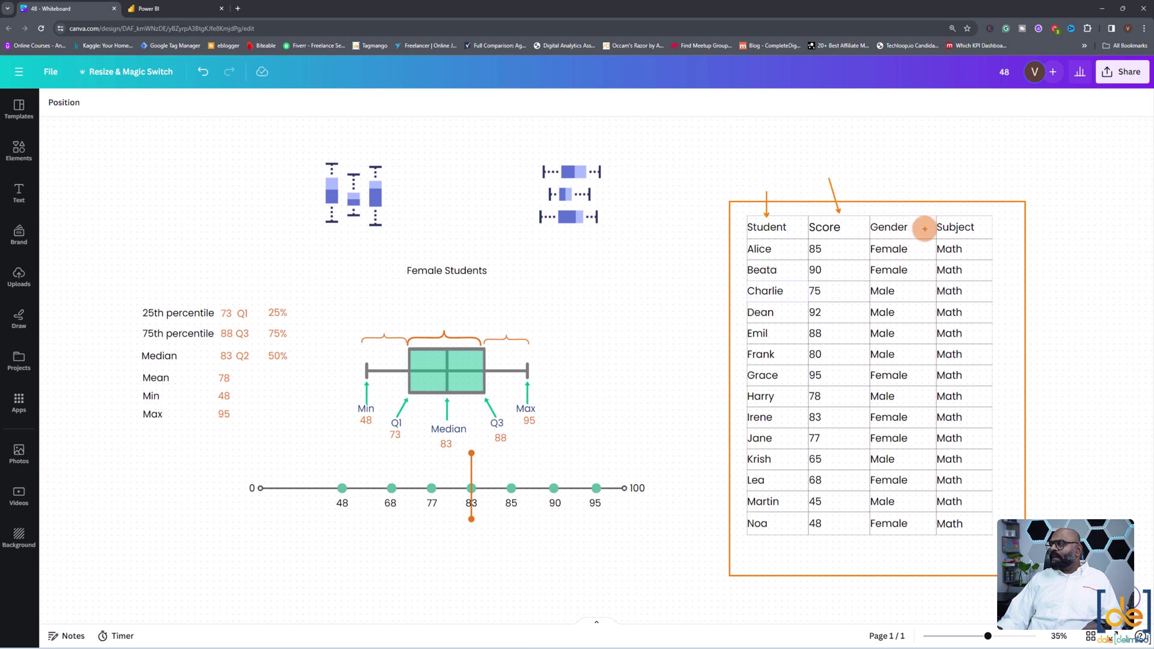
pyautogui.moveTo(933, 235); pyautogui.dragTo(980, 266)
pyautogui.moveTo(895, 175)
pyautogui.mouseDown()
pyautogui.moveTo(902, 258)
pyautogui.moveTo(929, 270)
pyautogui.moveTo(705, 395)
pyautogui.moveTo(798, 304)
pyautogui.moveTo(884, 261)
pyautogui.mouseUp()
pyautogui.press('Escape')
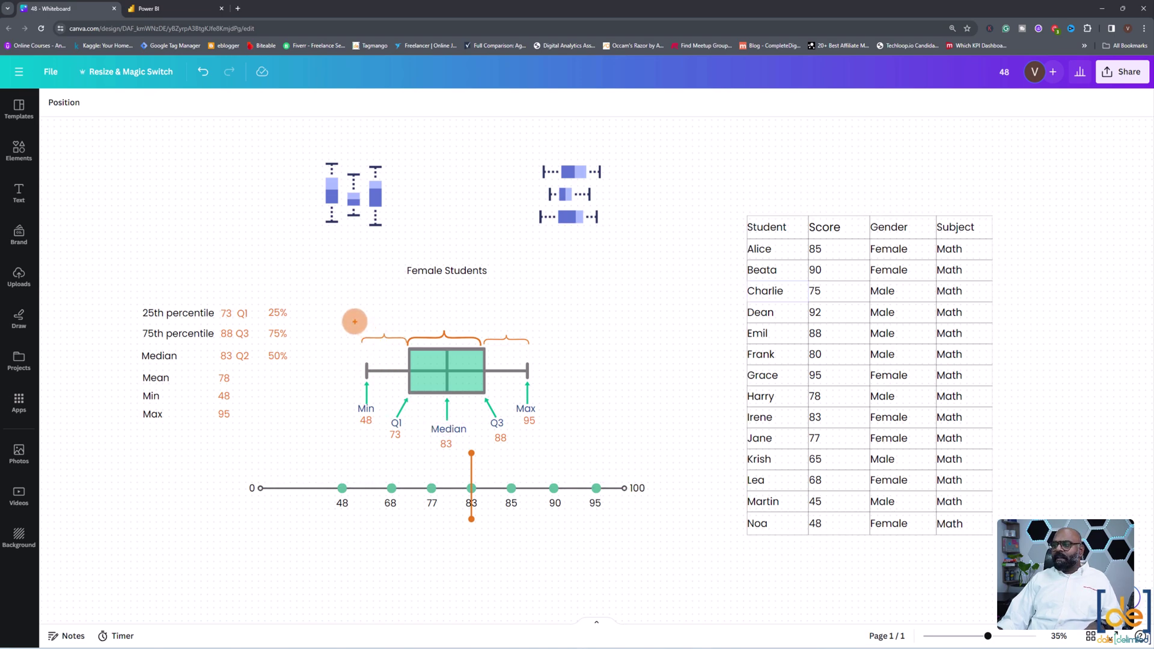
# - Outline the Q1-to-Q3 box, the whiskers and the number line on the diagram
pyautogui.moveTo(401, 344)
pyautogui.mouseDown()
pyautogui.moveTo(504, 406)
pyautogui.moveTo(496, 401)
pyautogui.mouseUp()
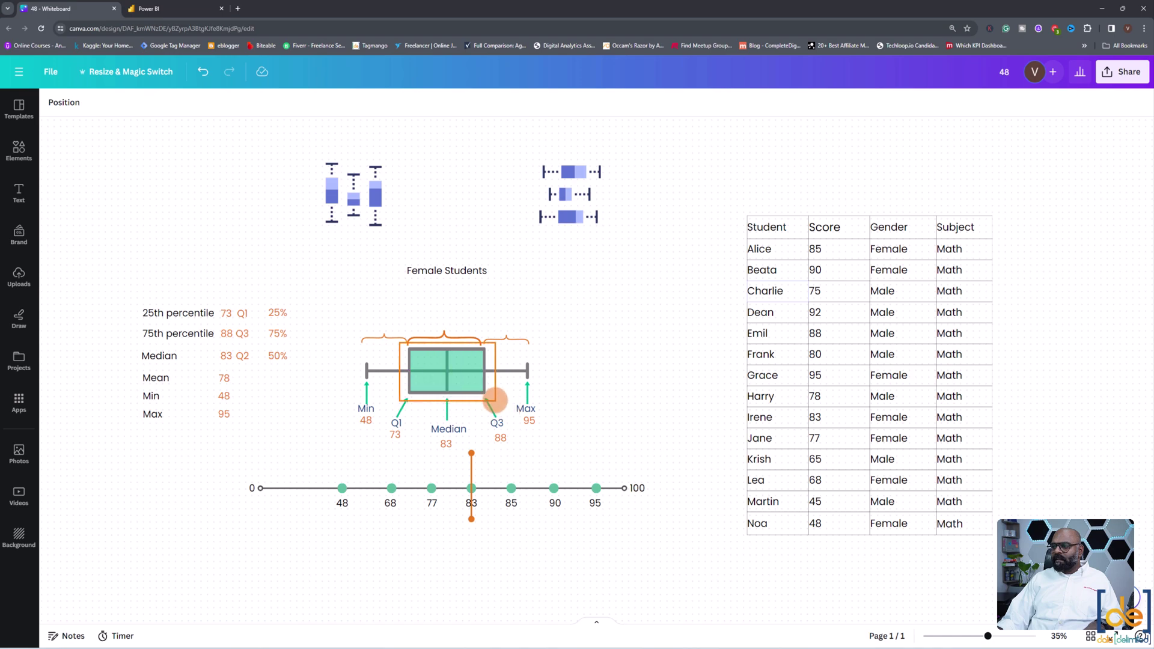
pyautogui.moveTo(355, 358); pyautogui.dragTo(491, 379)
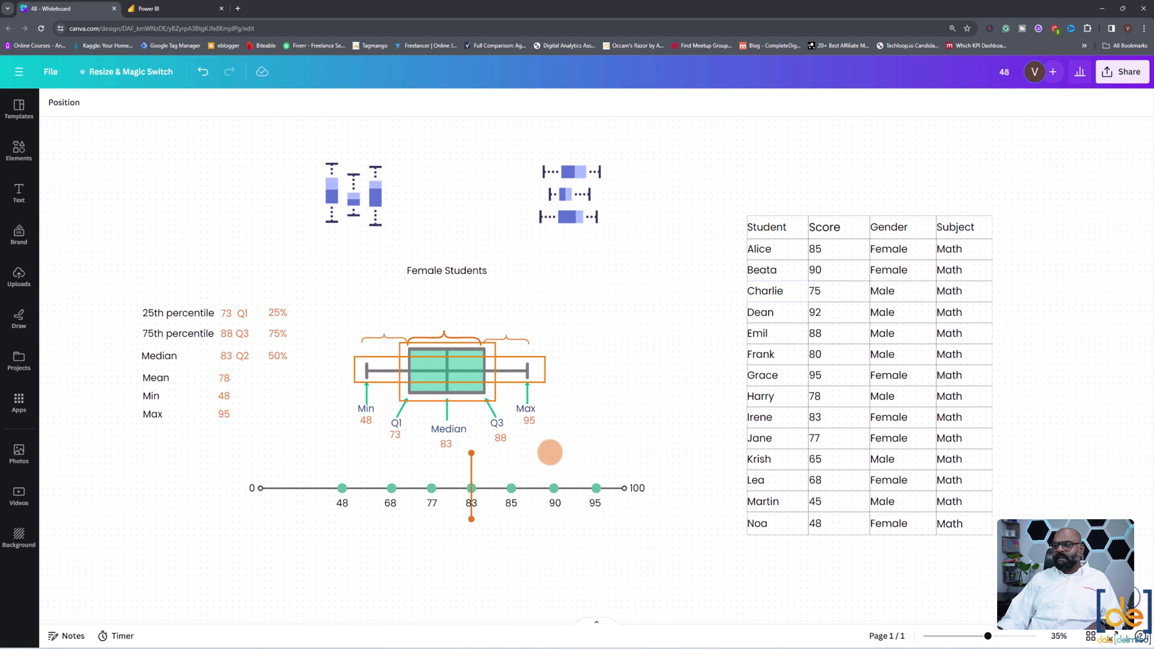
pyautogui.keyDown('ctrl'); pyautogui.scroll(5, 550, 454); pyautogui.keyUp('ctrl')
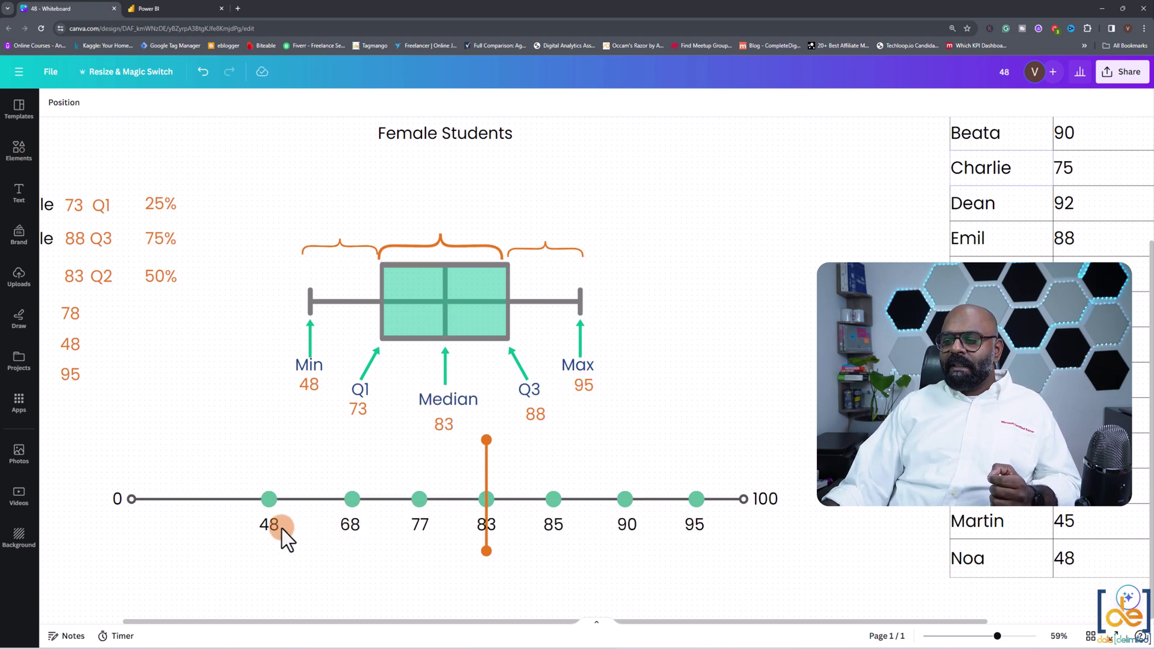
pyautogui.keyDown('ctrl'); pyautogui.scroll(-3, 902, 557); pyautogui.keyUp('ctrl')
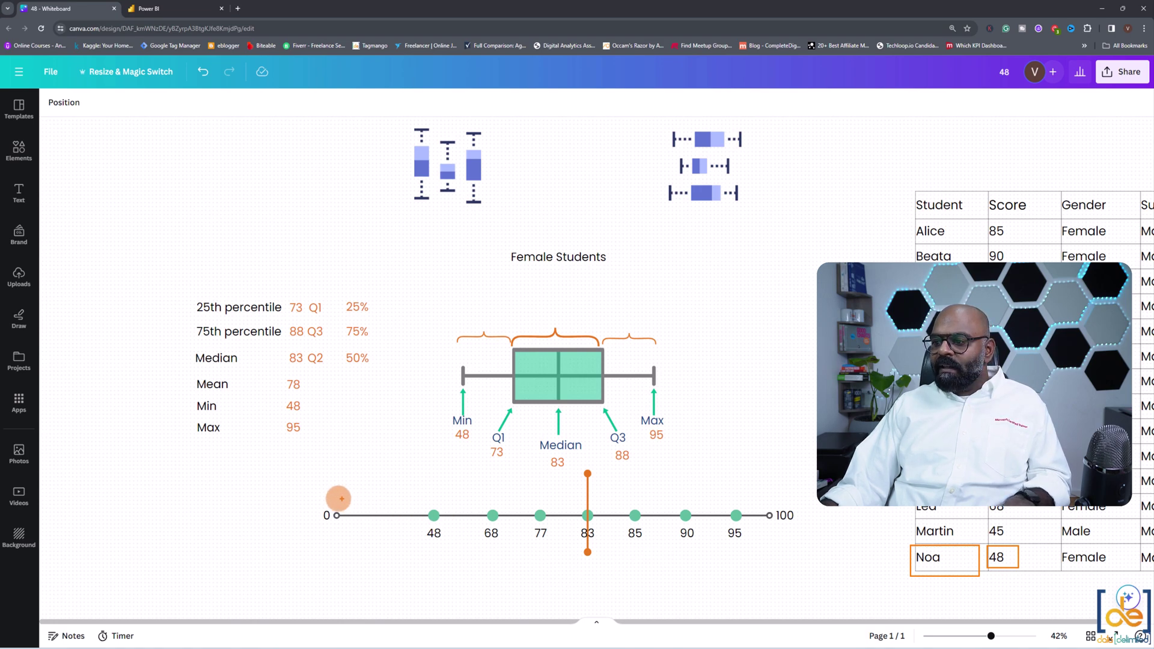
pyautogui.moveTo(320, 497)
pyautogui.mouseDown()
pyautogui.moveTo(721, 551)
pyautogui.moveTo(829, 552)
pyautogui.mouseUp()
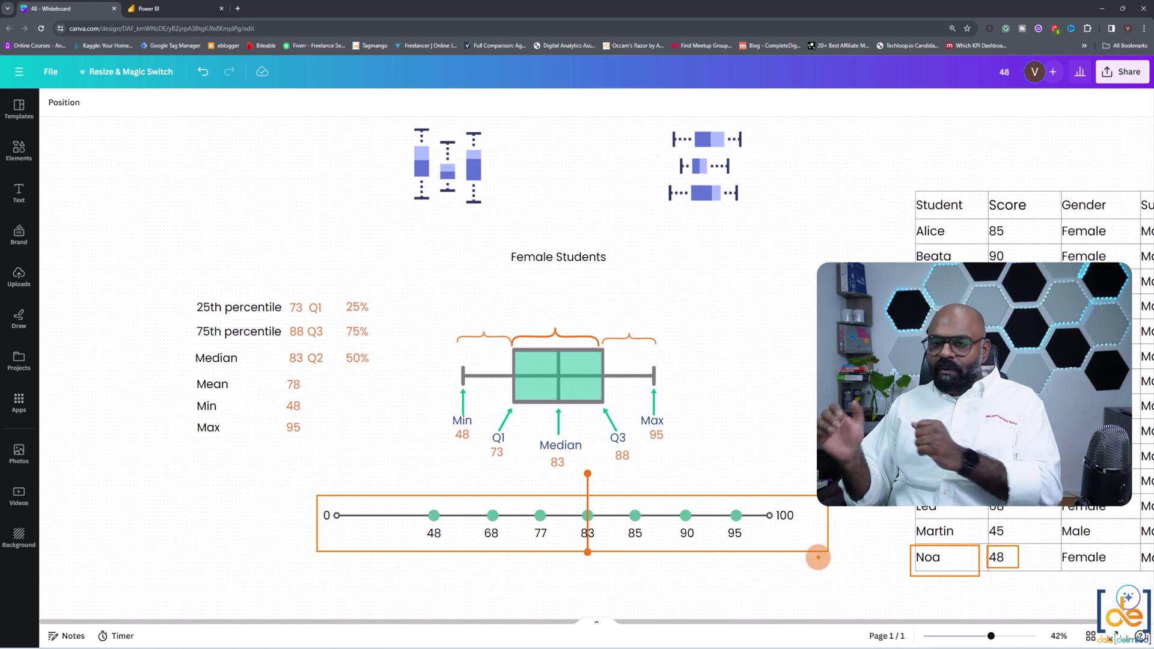
pyautogui.click(819, 557)
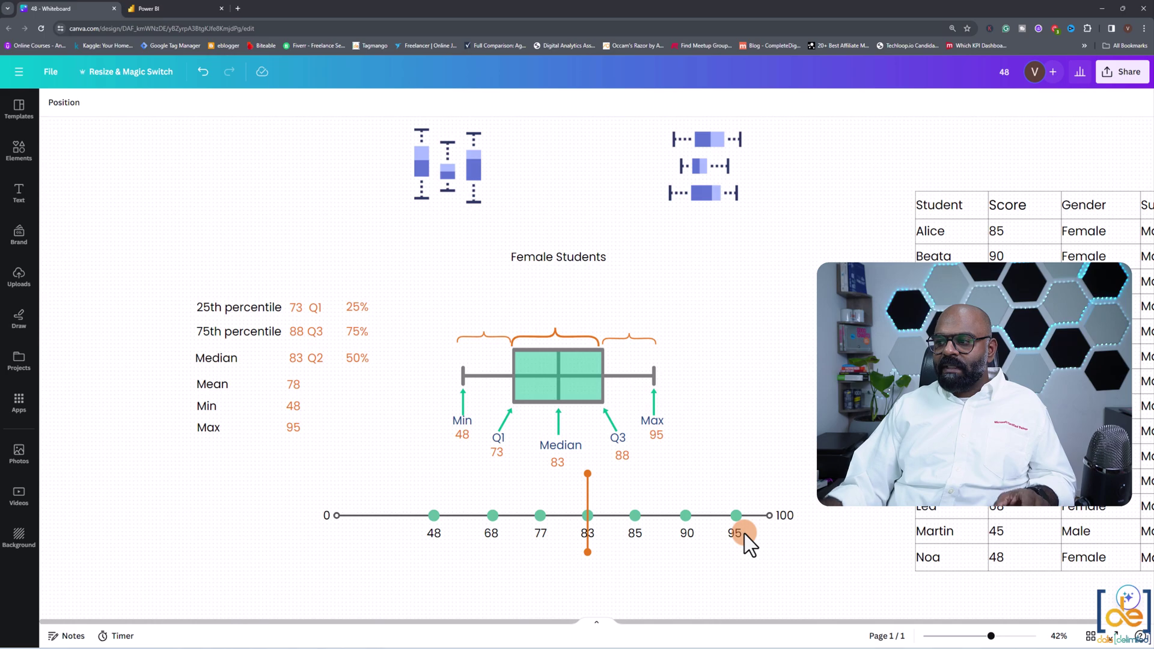
# - Highlight the scores on the number line and the orange median marker labelled Median 83
pyautogui.scroll(3, 804, 436)
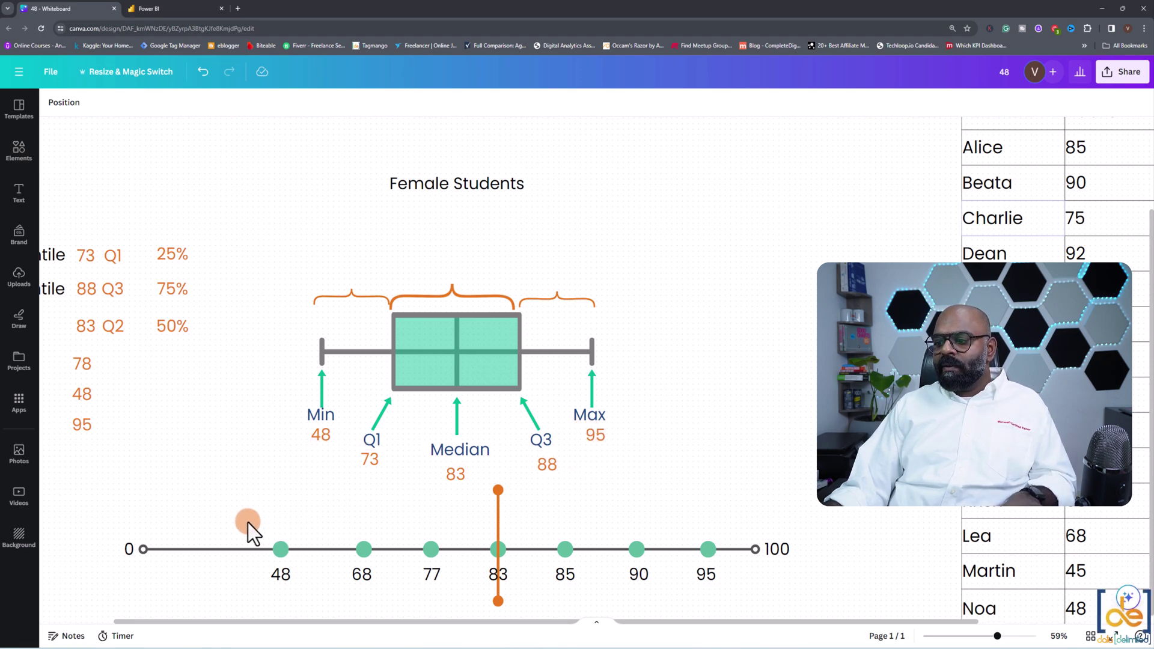
pyautogui.moveTo(261, 531); pyautogui.dragTo(723, 598)
pyautogui.click(532, 562)
pyautogui.click(498, 569)
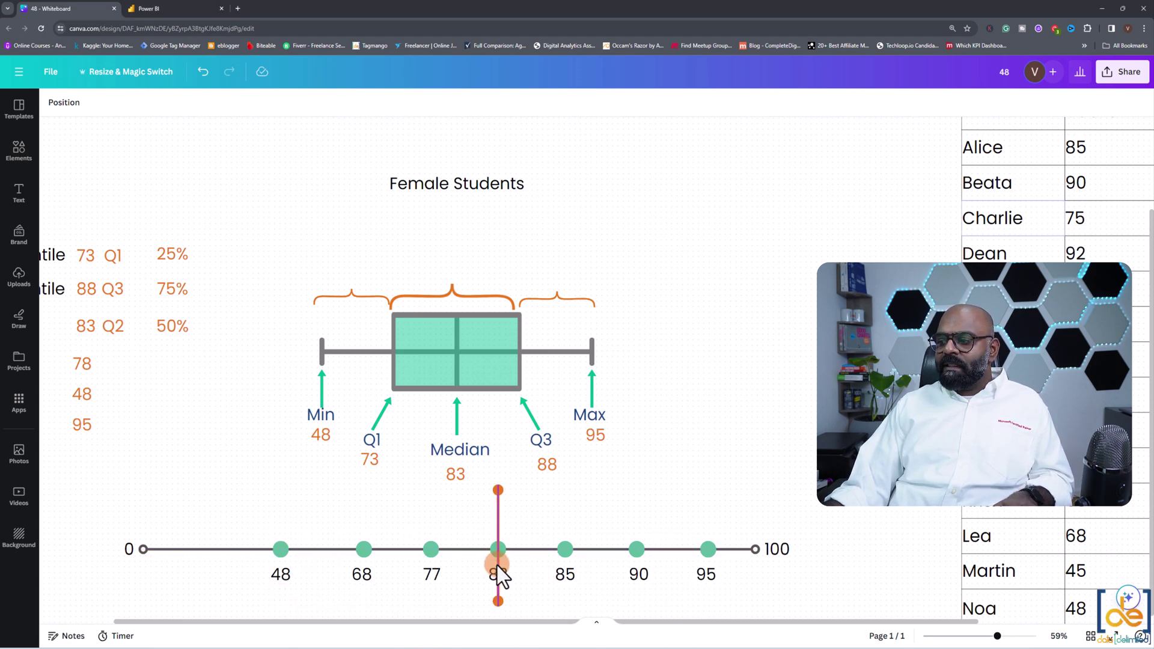
pyautogui.moveTo(426, 444); pyautogui.dragTo(477, 488)
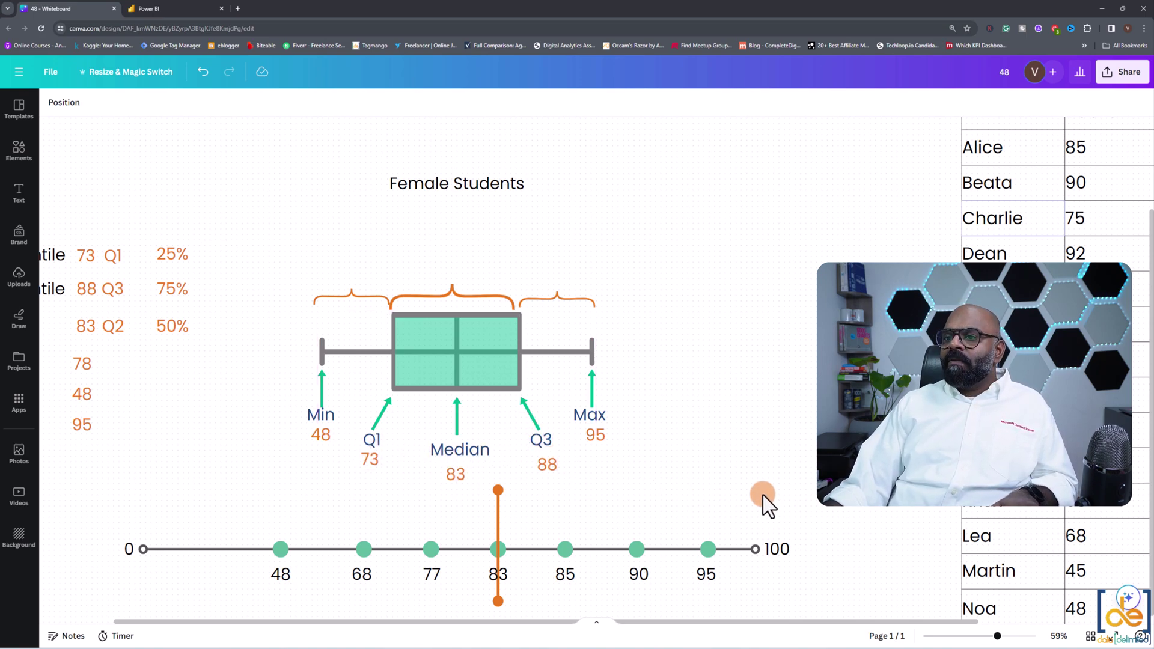
pyautogui.scroll(-2, 763, 496)
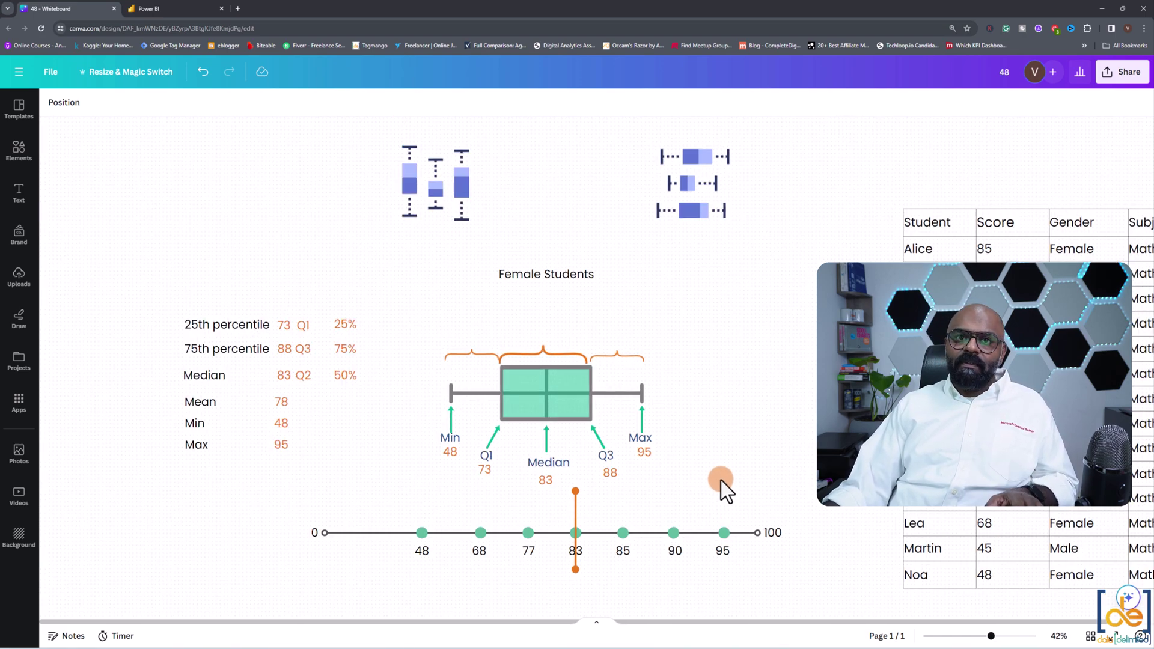
# - Paste a copy of the orange median line onto the axis near 68 for Q1
pyautogui.scroll(2, 720, 481)
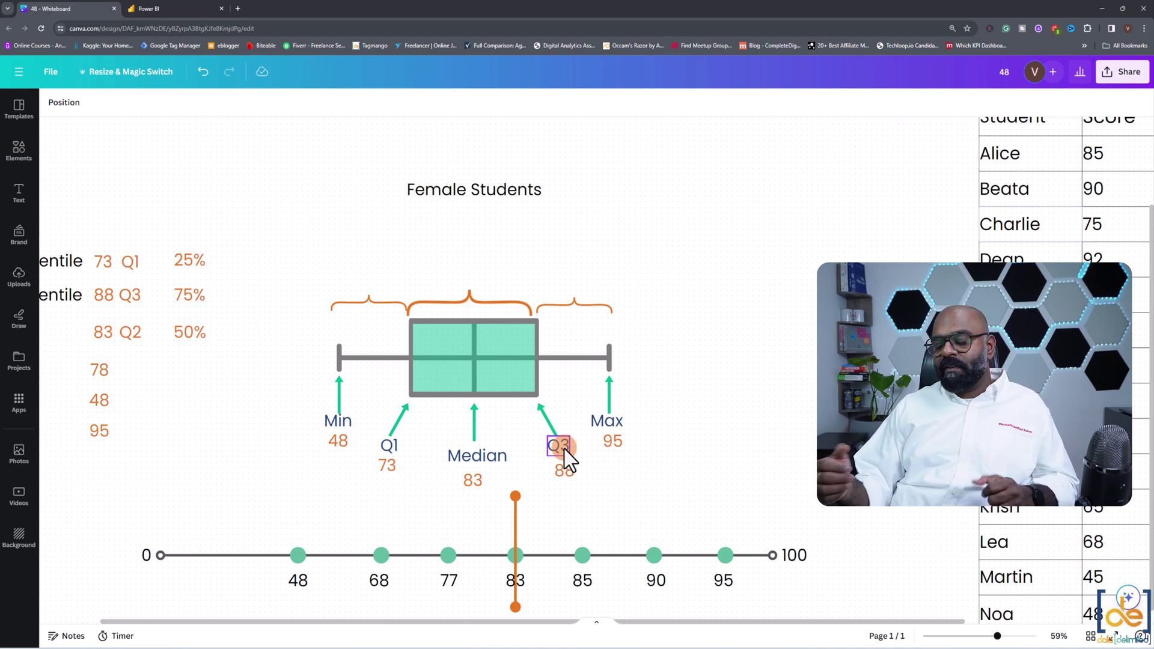
pyautogui.scroll(-1, 577, 505)
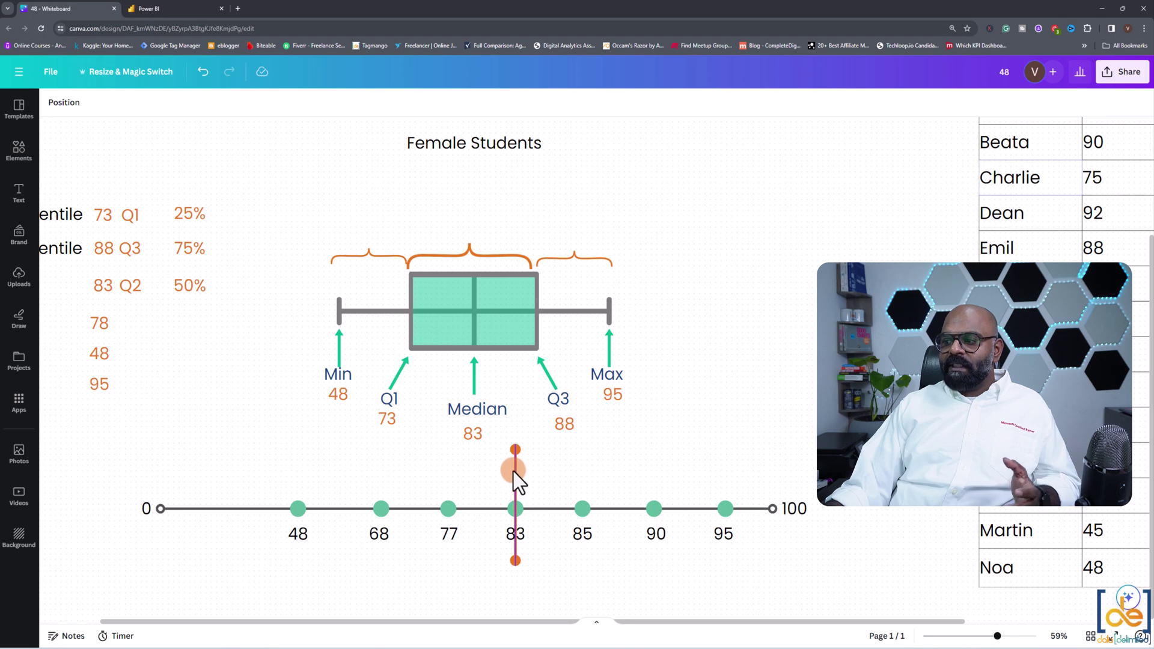
pyautogui.moveTo(512, 550)
pyautogui.mouseDown()
pyautogui.moveTo(432, 553)
pyautogui.moveTo(514, 564)
pyautogui.mouseUp()
pyautogui.click(476, 589)
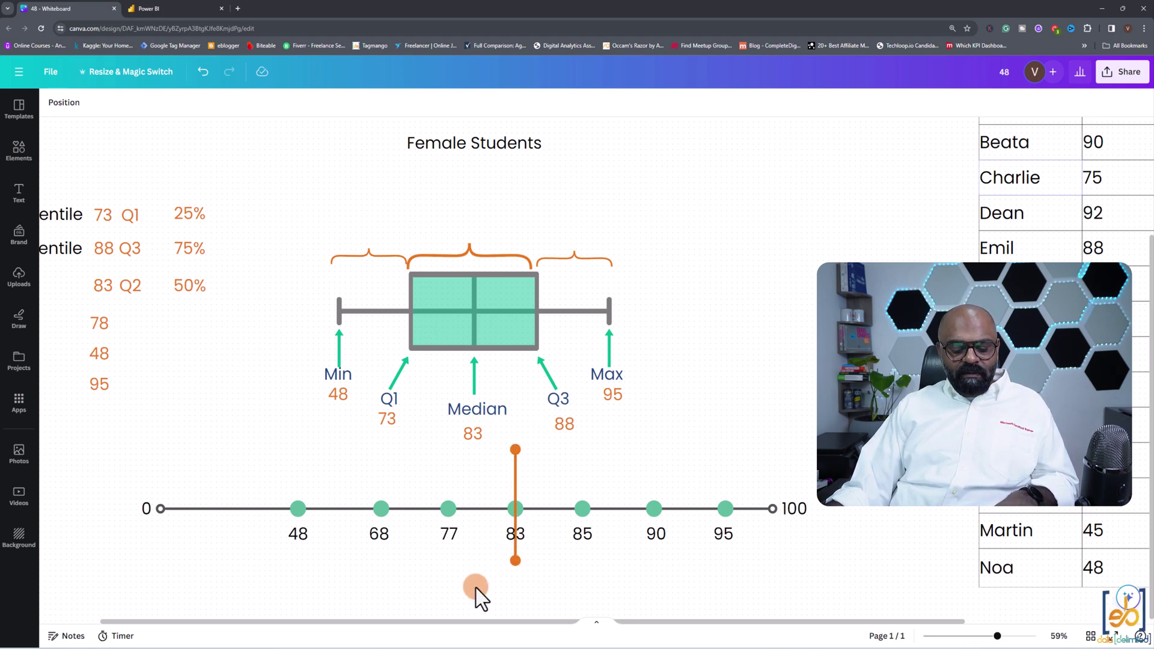
pyautogui.hotkey('ctrl', 'v')
pyautogui.moveTo(420, 538); pyautogui.dragTo(400, 529)
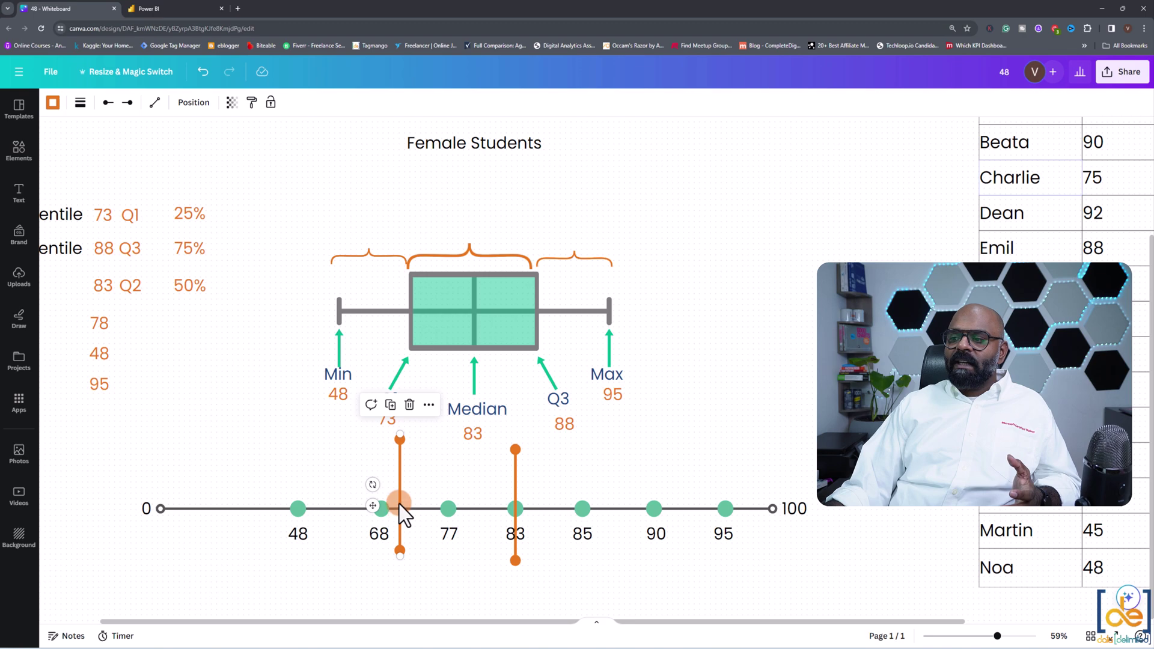
# - Place another orange marker line on the axis near 88 for Q3, then switch to Power BI
pyautogui.click(572, 568)
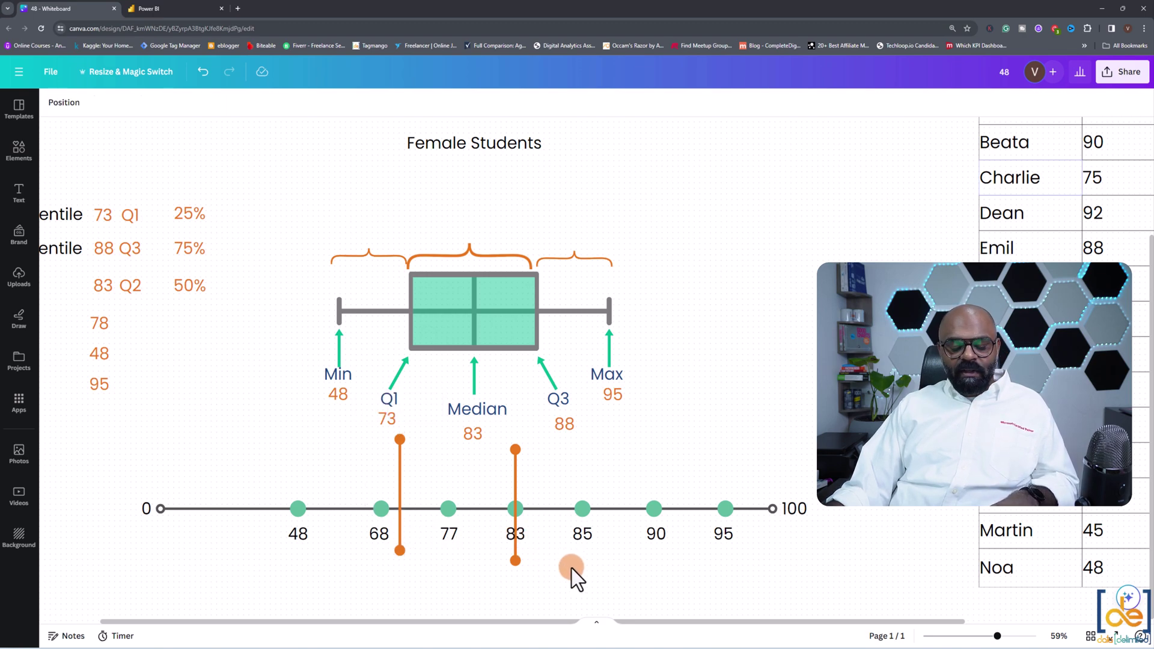
pyautogui.hotkey('ctrl', 'v')
pyautogui.moveTo(597, 406); pyautogui.dragTo(639, 532)
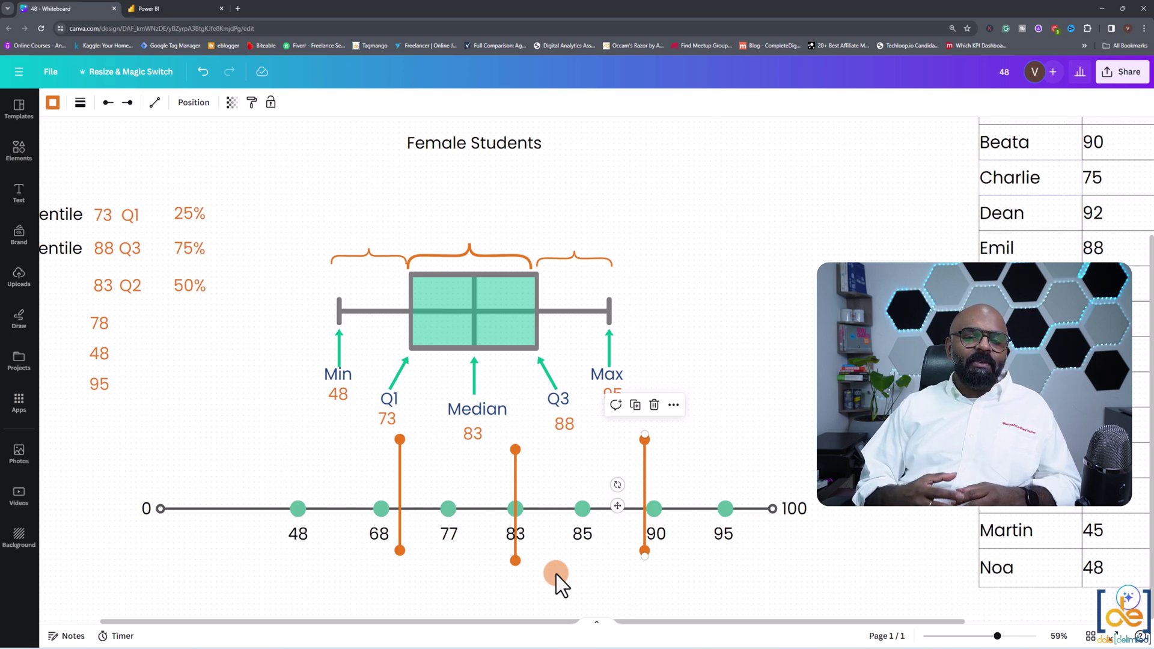
pyautogui.hotkey('alt', 'Tab')
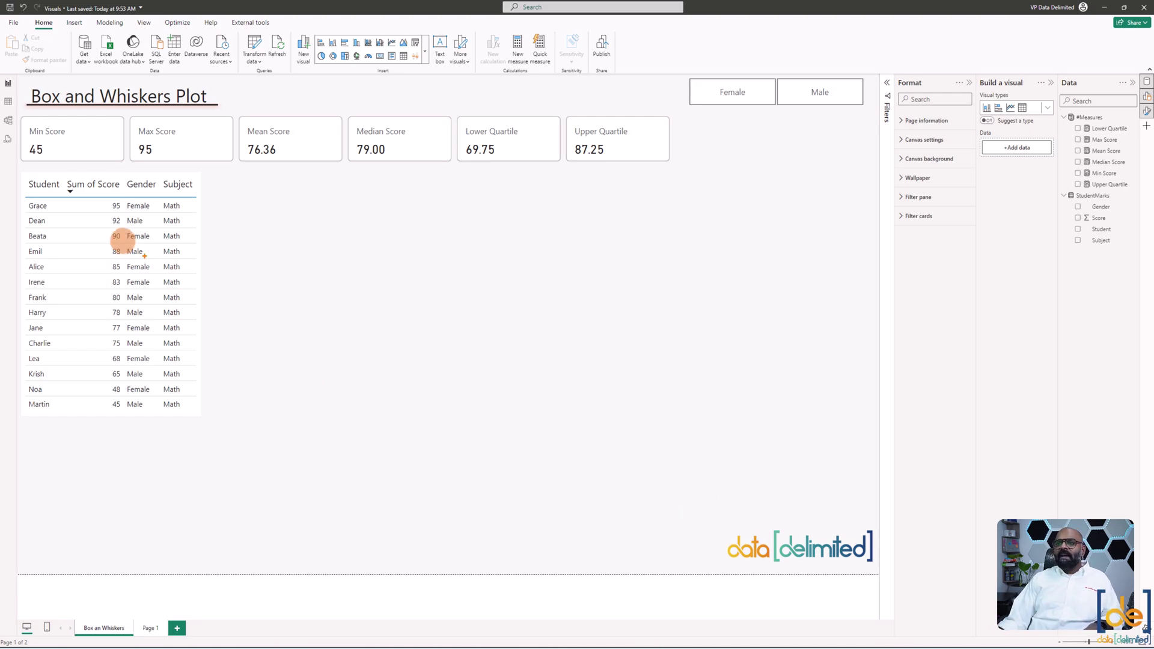
# - Import the Box and Whisker chart by MAQ Software from the AppSource visuals catalogue
pyautogui.moveTo(21, 166); pyautogui.dragTo(163, 407)
pyautogui.press('Escape')
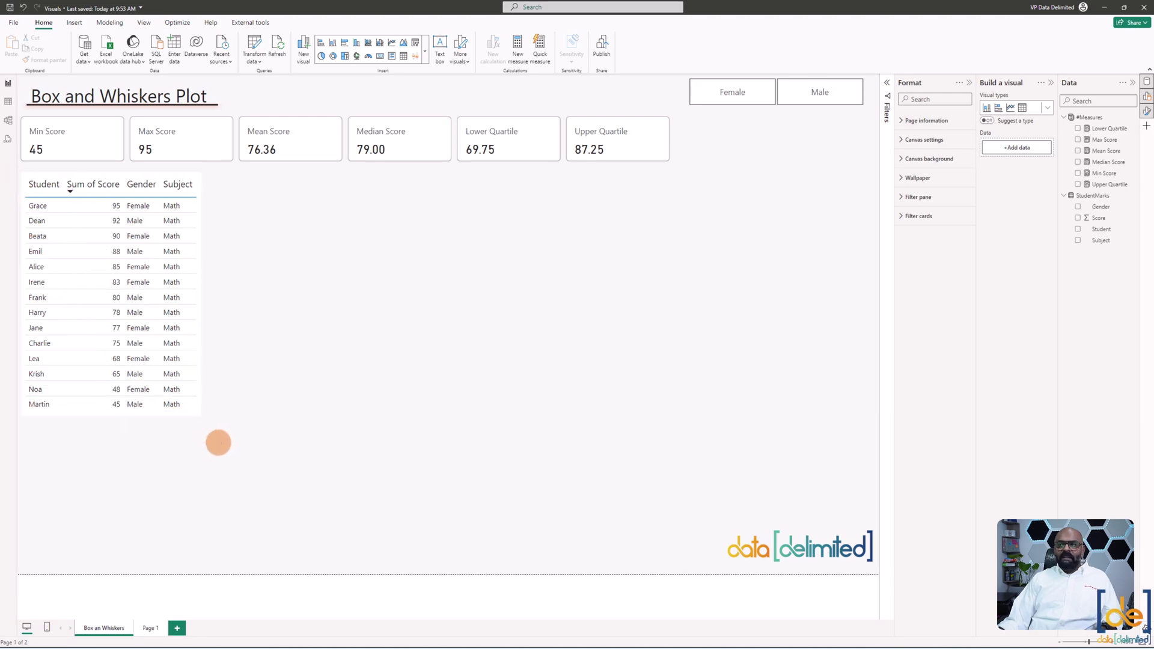
pyautogui.click(424, 57)
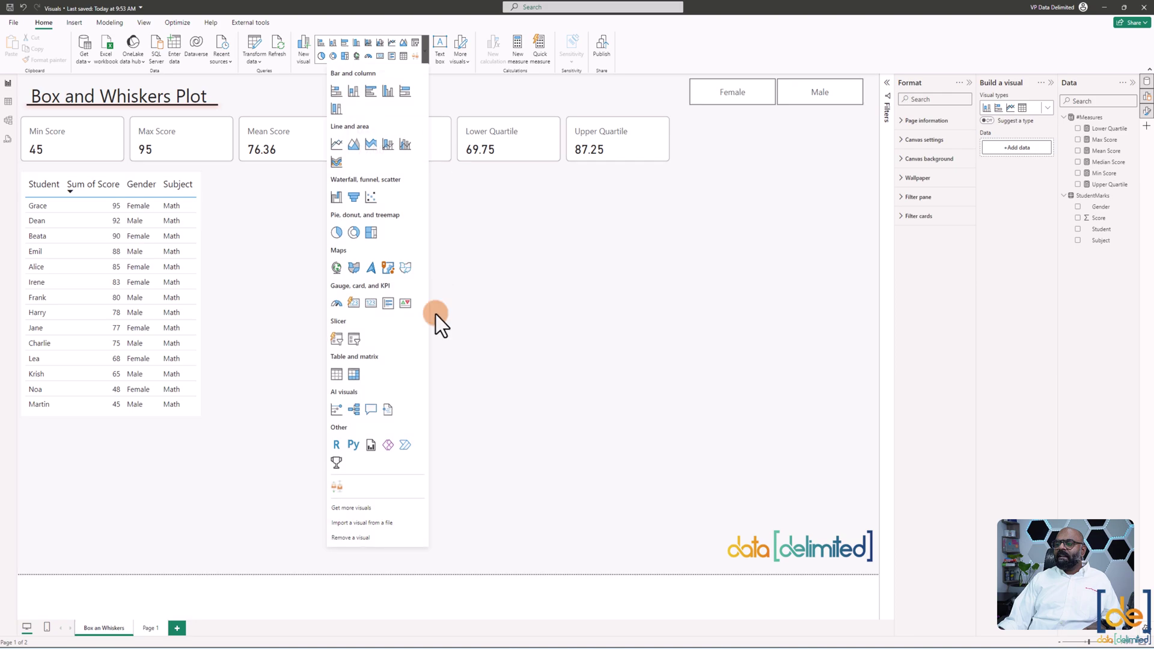
pyautogui.click(351, 508)
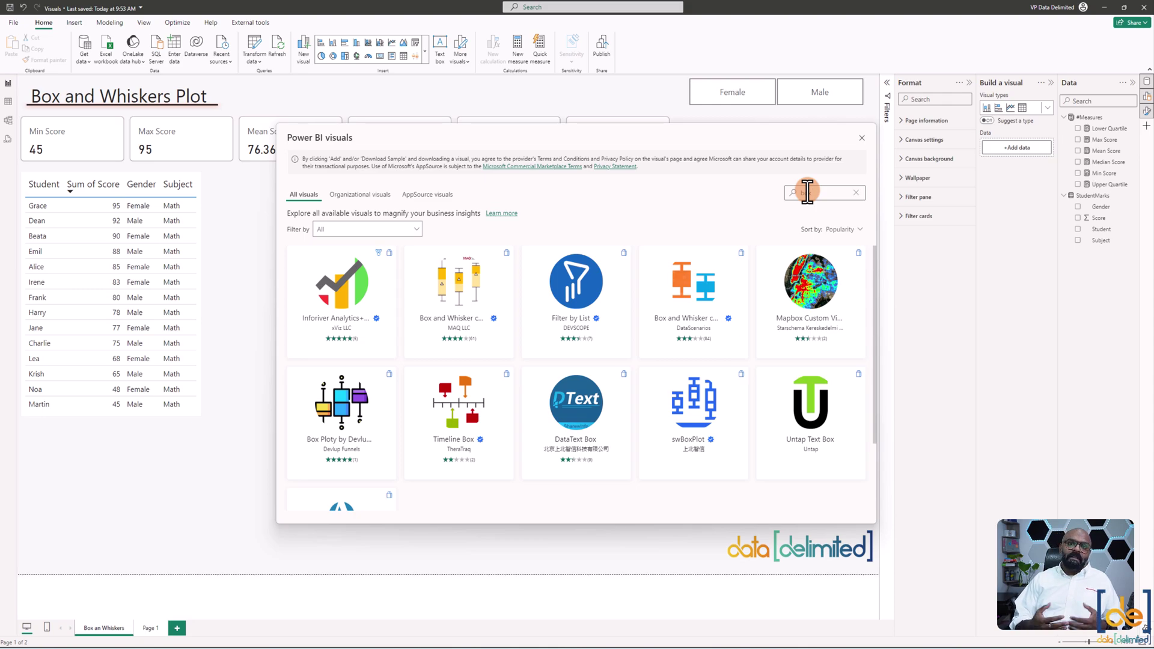
pyautogui.write('ox and whi')
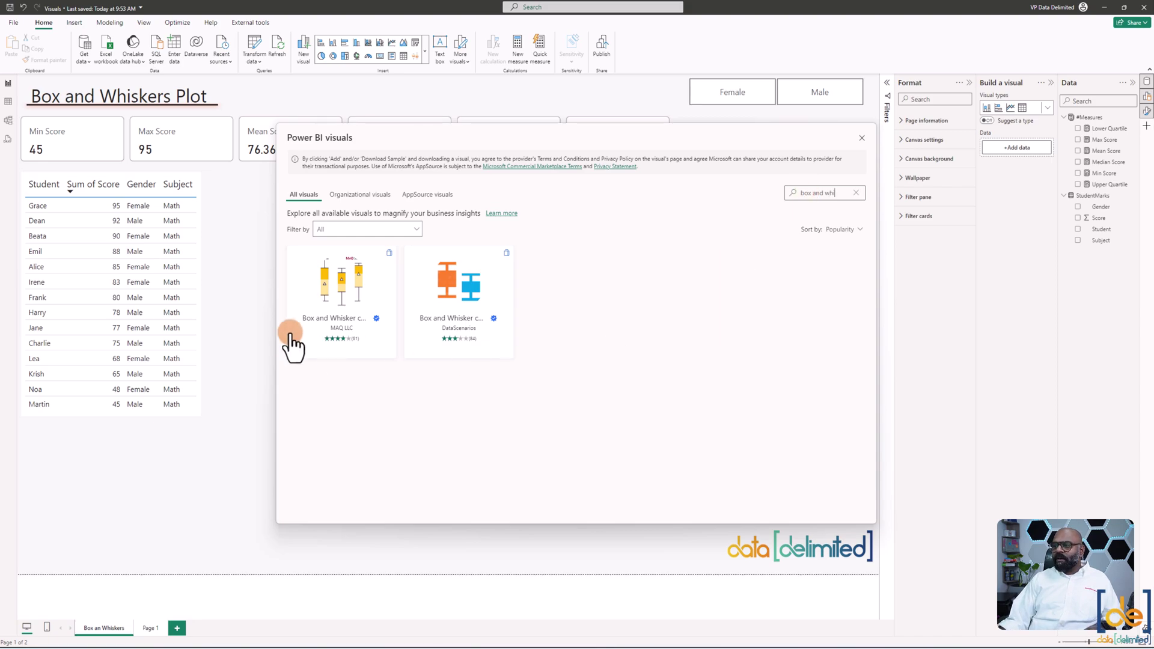
pyautogui.click(343, 332)
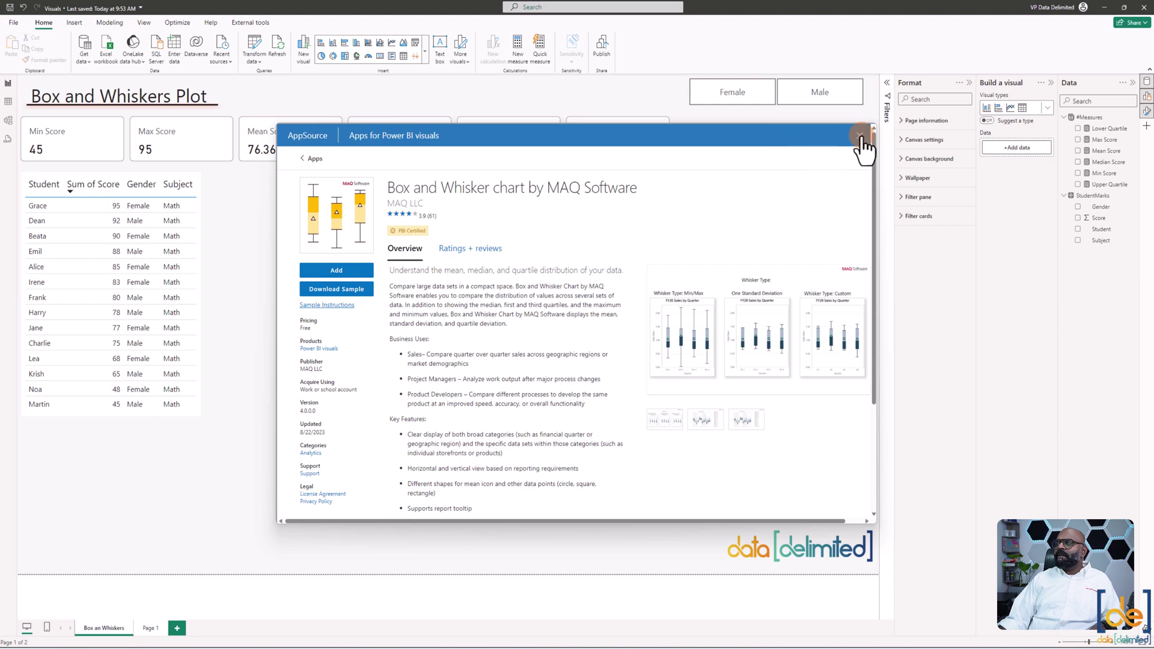
pyautogui.click(337, 270)
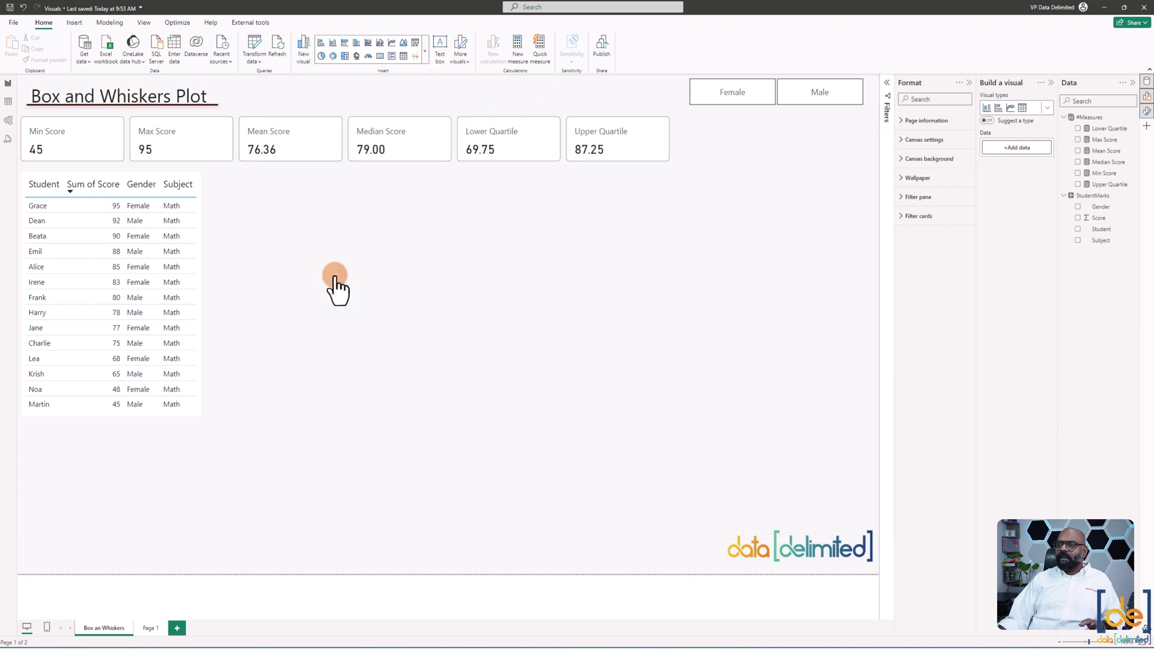
# - Insert the Box and Whisker visual beside the student table with Student on its axis
pyautogui.click(424, 56)
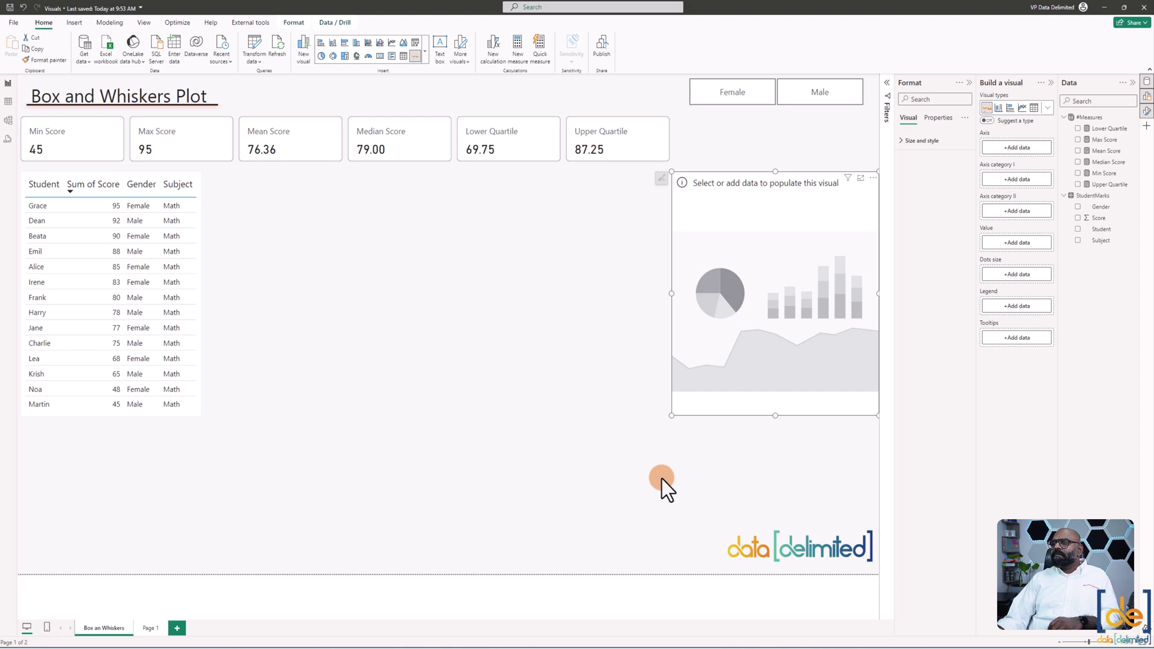
pyautogui.moveTo(752, 313); pyautogui.dragTo(311, 254)
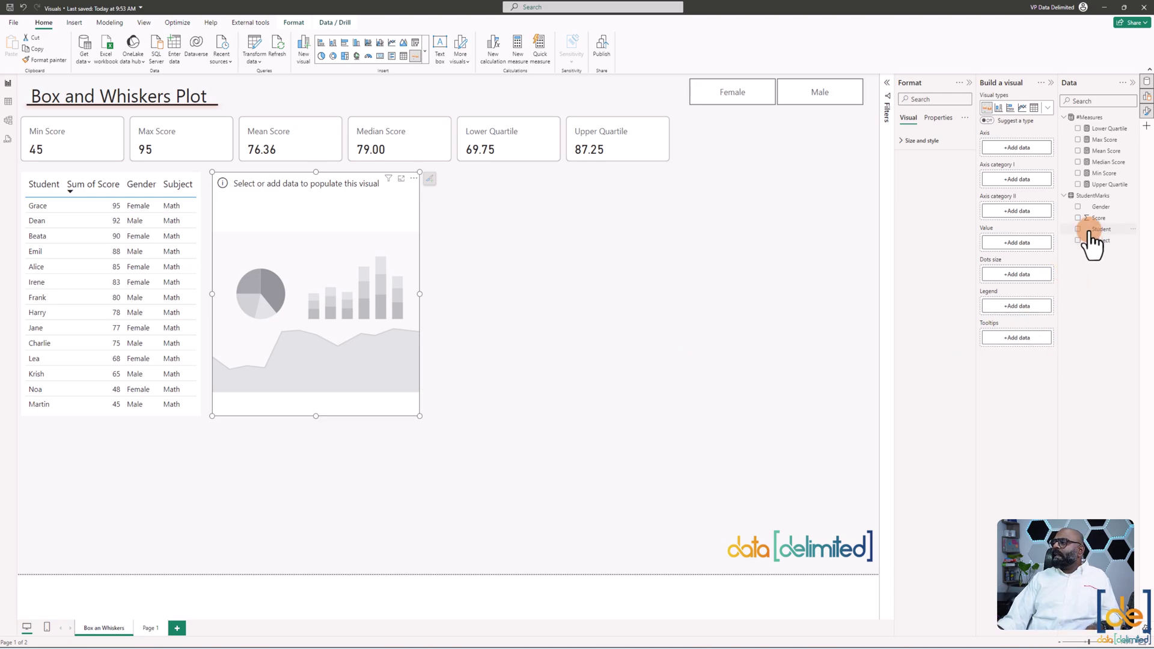
pyautogui.moveTo(1097, 241); pyautogui.dragTo(1019, 149)
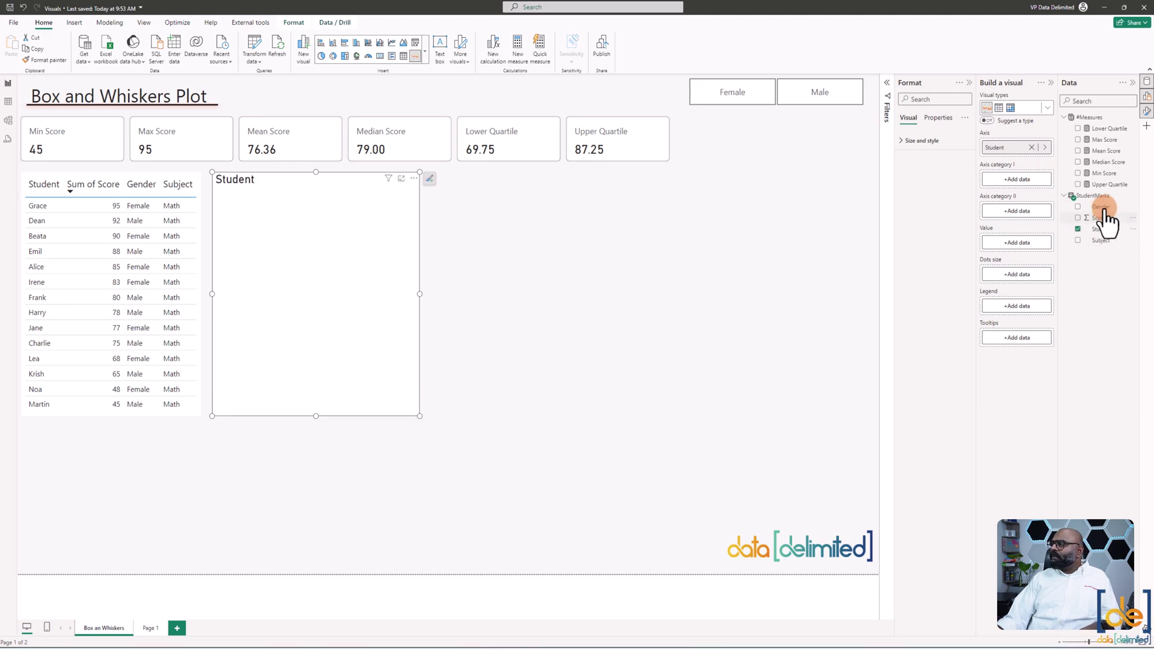
# - Add Gender as axis category and Score as value, then enlarge the box plot
pyautogui.moveTo(1104, 207); pyautogui.dragTo(1025, 181)
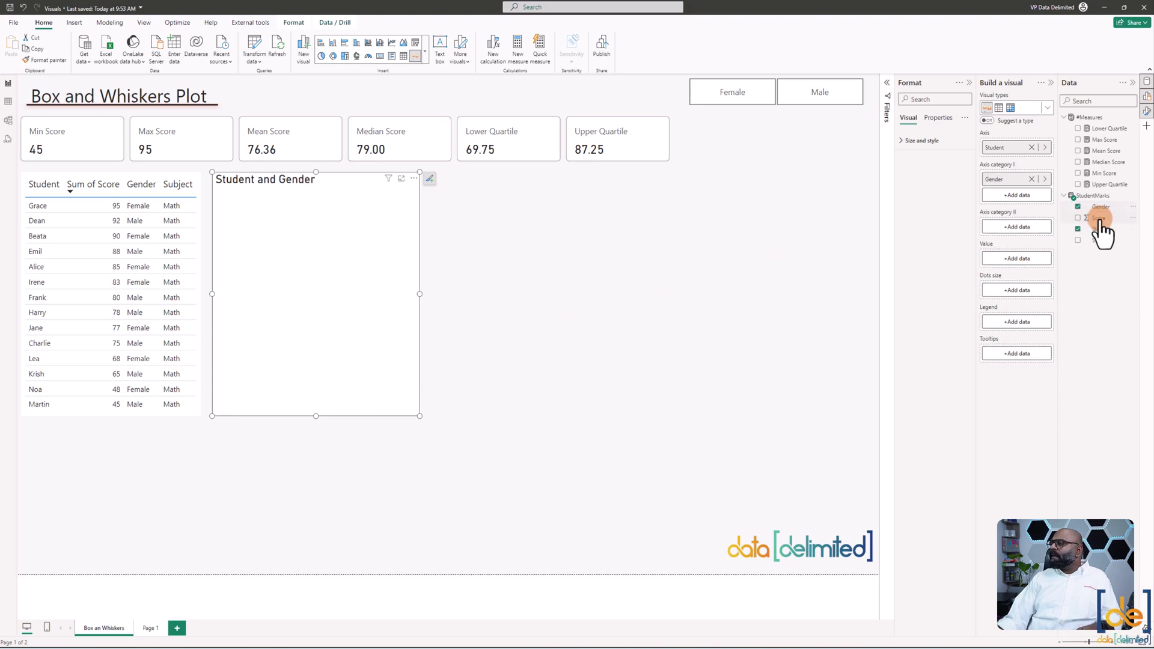
pyautogui.moveTo(1099, 218); pyautogui.dragTo(1017, 259)
pyautogui.moveTo(420, 416); pyautogui.dragTo(599, 486)
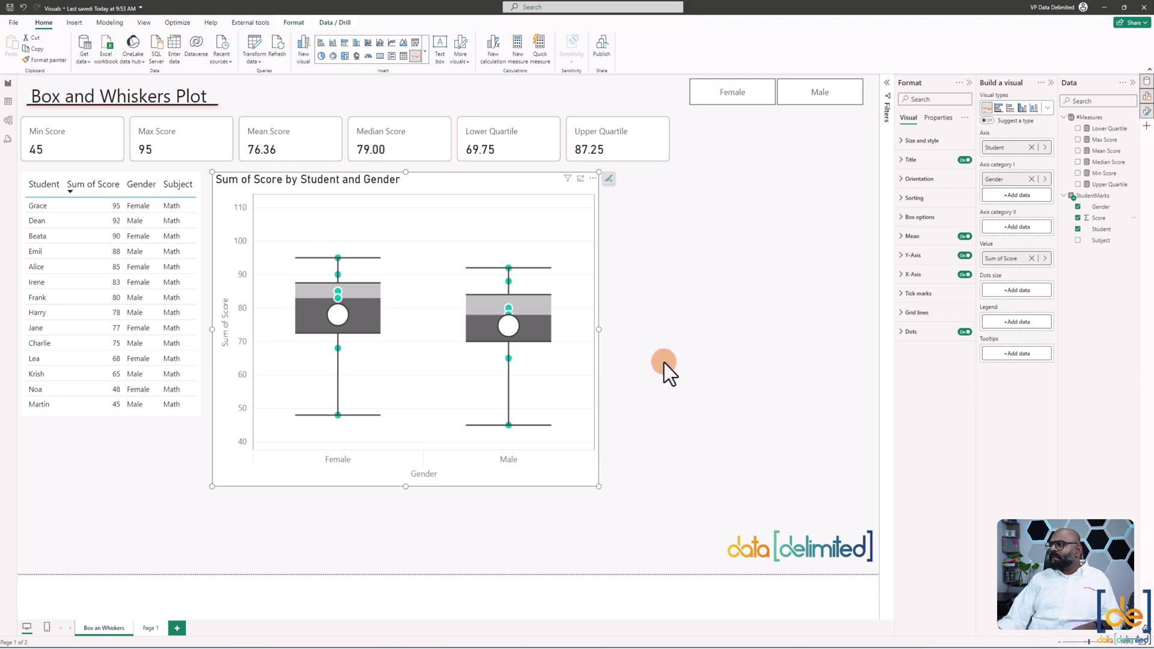
pyautogui.click(902, 181)
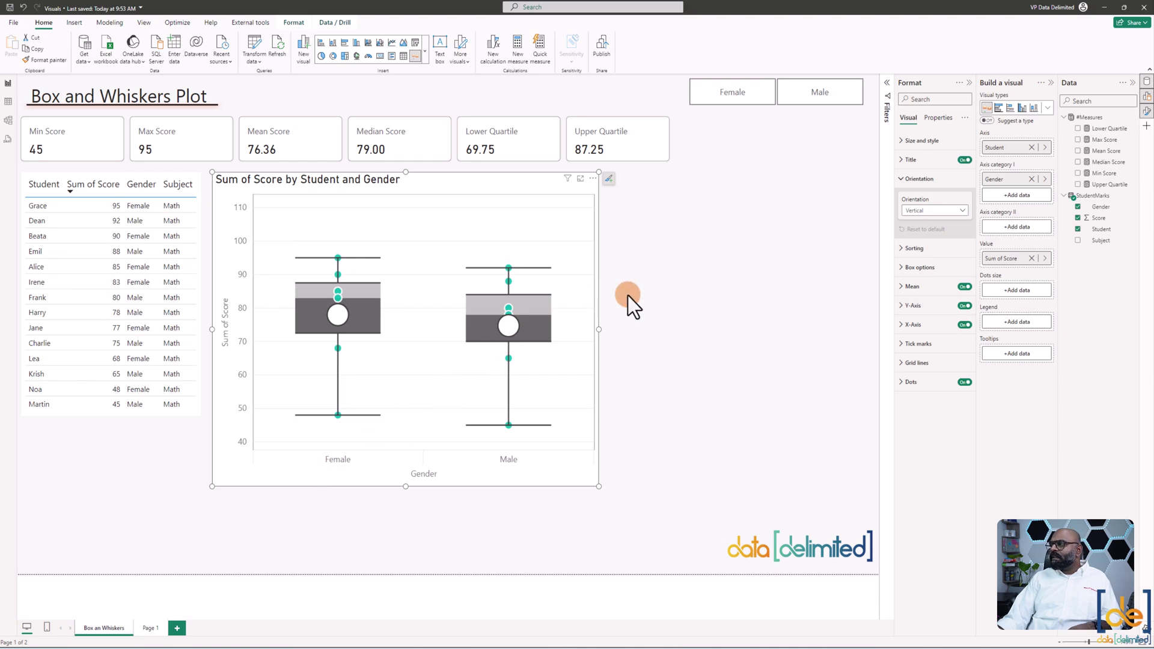
# - Set the box plot orientation to Horizontal and widen it so the axis reaches 110
pyautogui.click(926, 210)
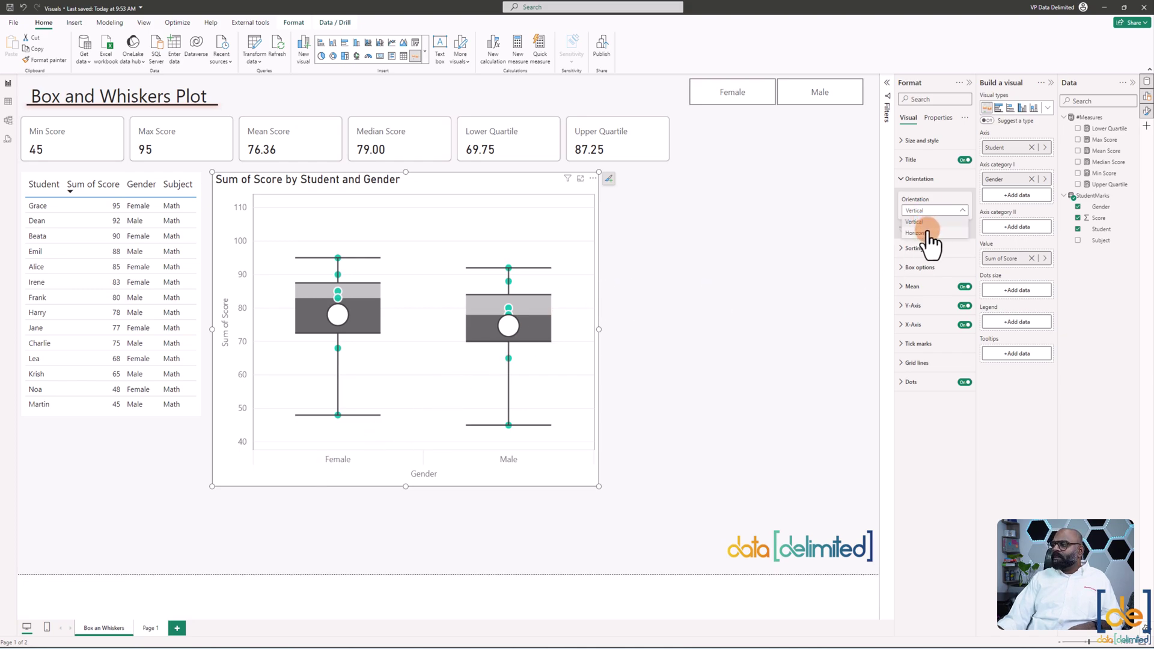
pyautogui.click(928, 238)
pyautogui.moveTo(600, 331); pyautogui.dragTo(641, 330)
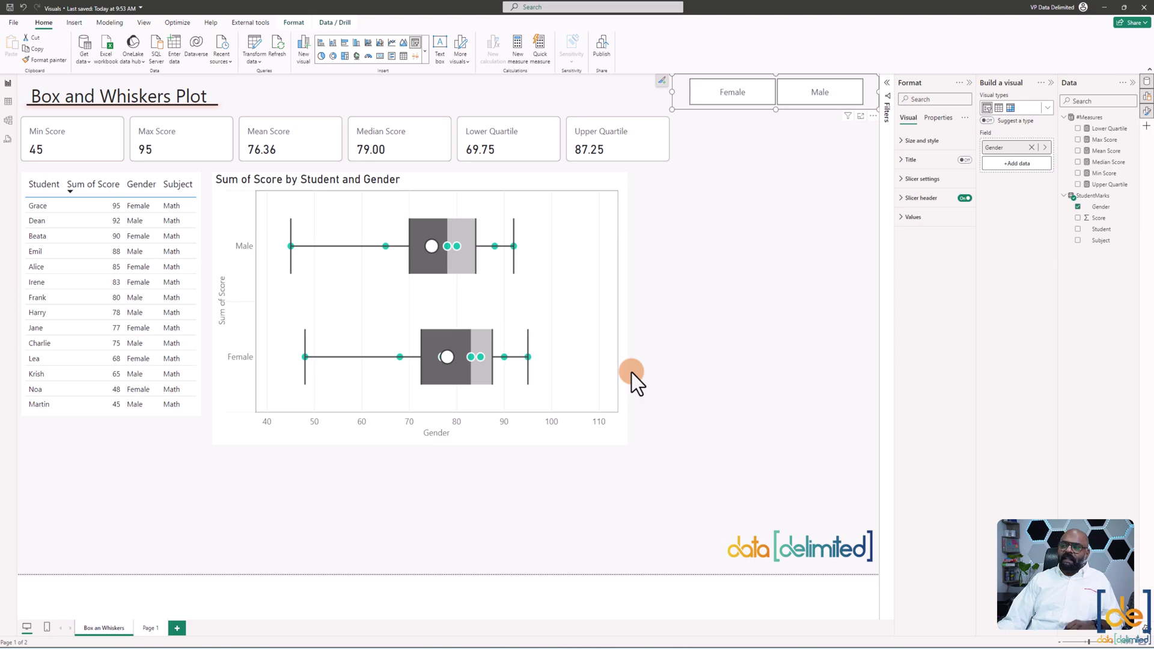
# - Filter the page to Female with the gender slicer and select the box plot
pyautogui.click(730, 99)
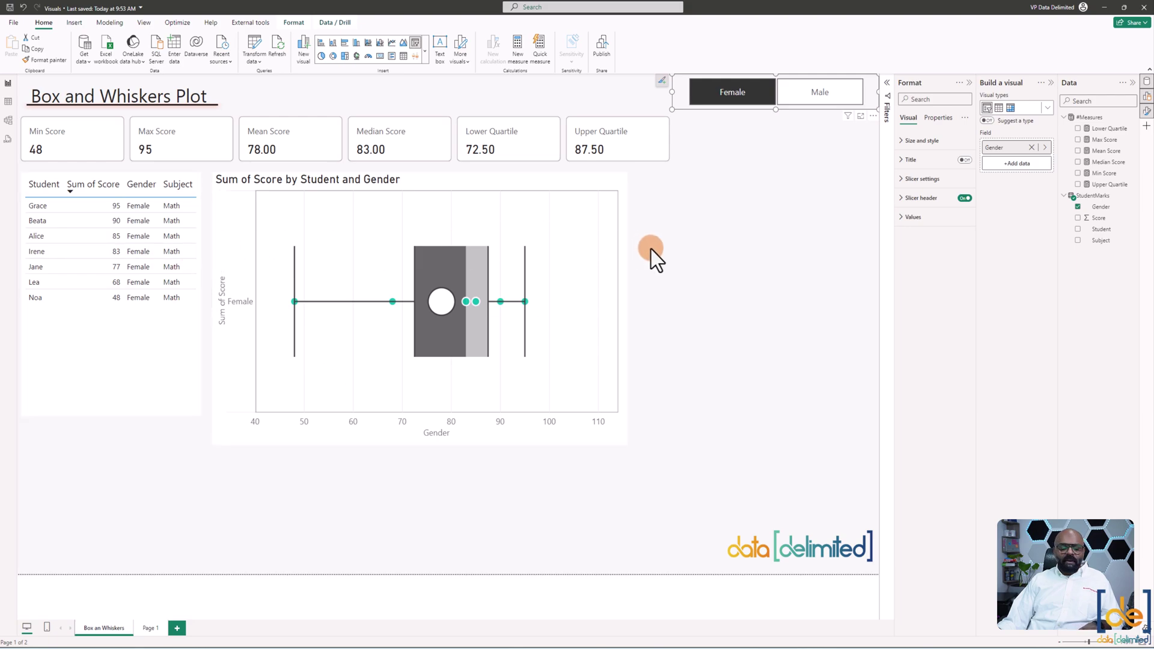
pyautogui.moveTo(17, 110); pyautogui.dragTo(683, 178)
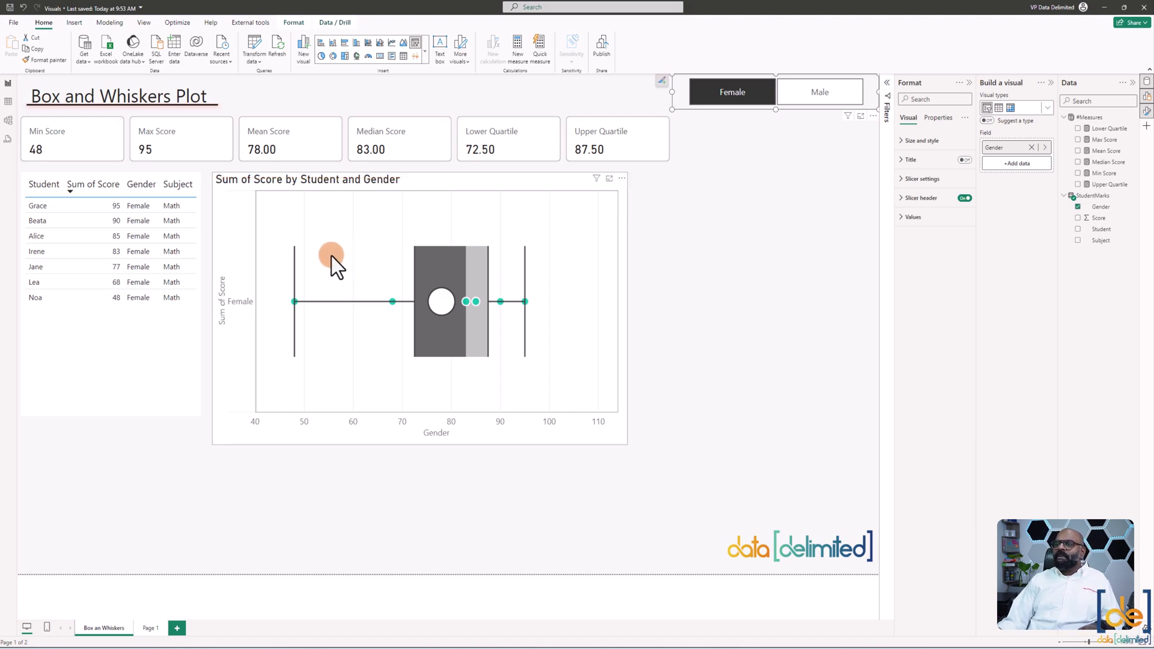
pyautogui.moveTo(294, 302)
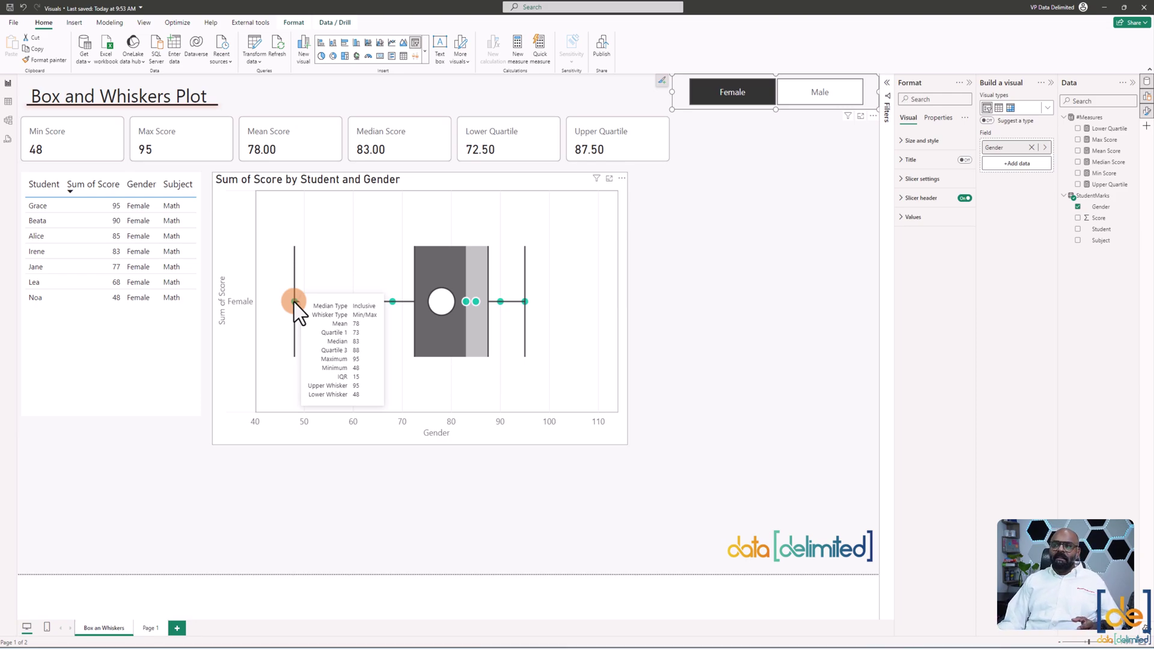
pyautogui.click(294, 302)
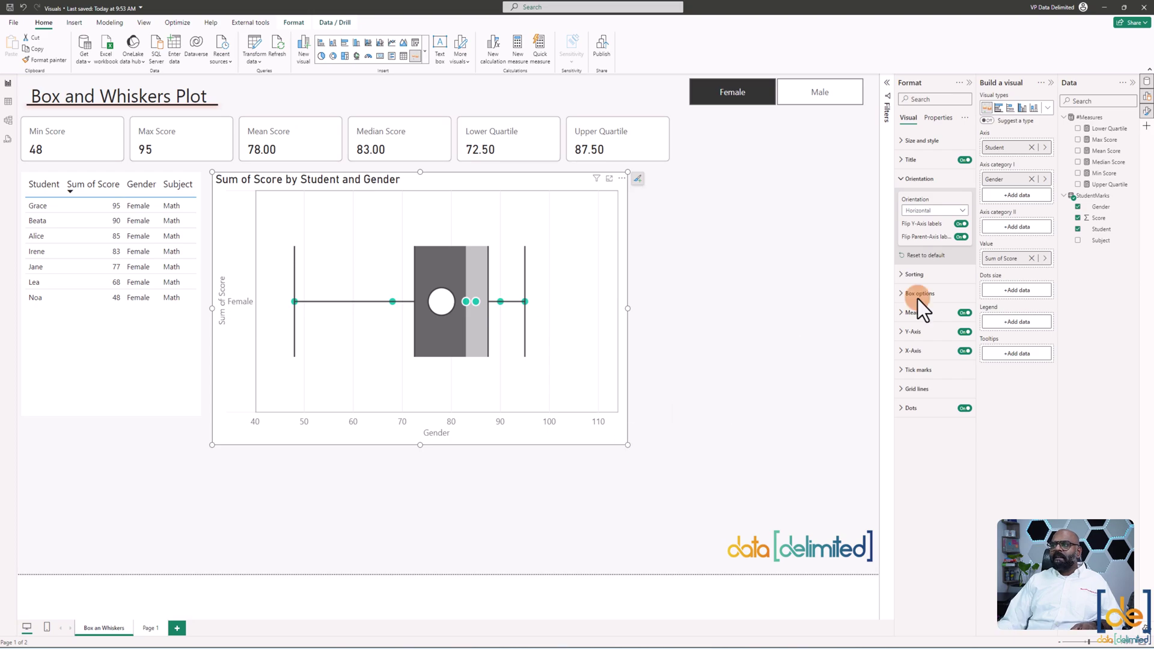
# - Shrink the Female box plot so its score axis spans 40 to 100
pyautogui.click(426, 53)
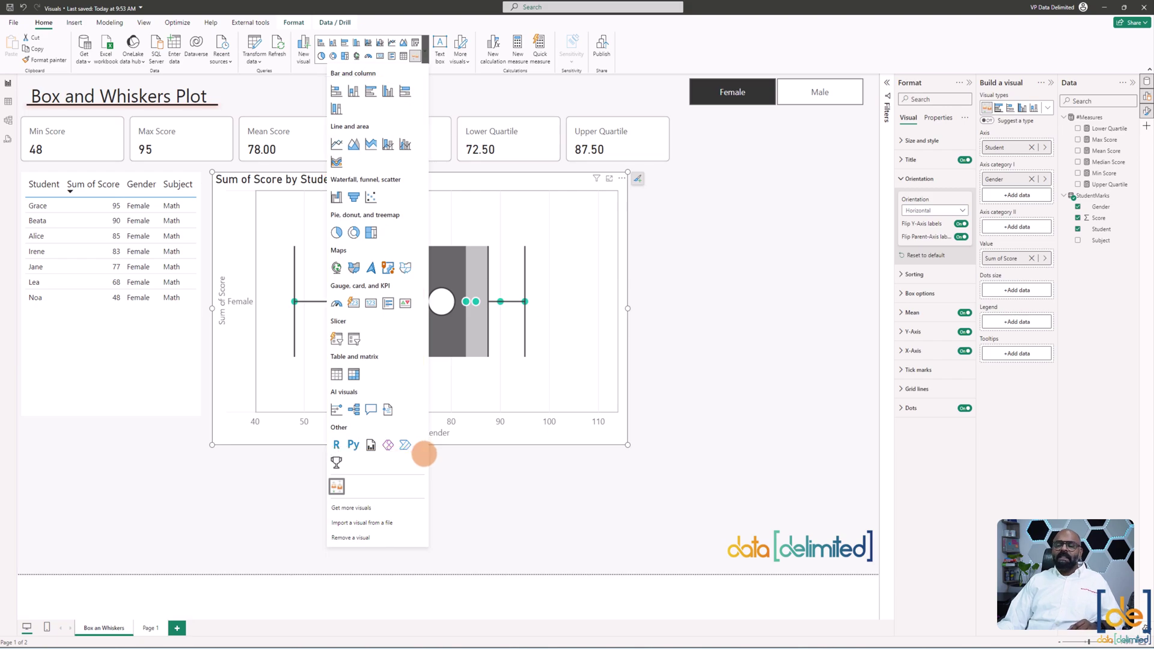
pyautogui.click(541, 503)
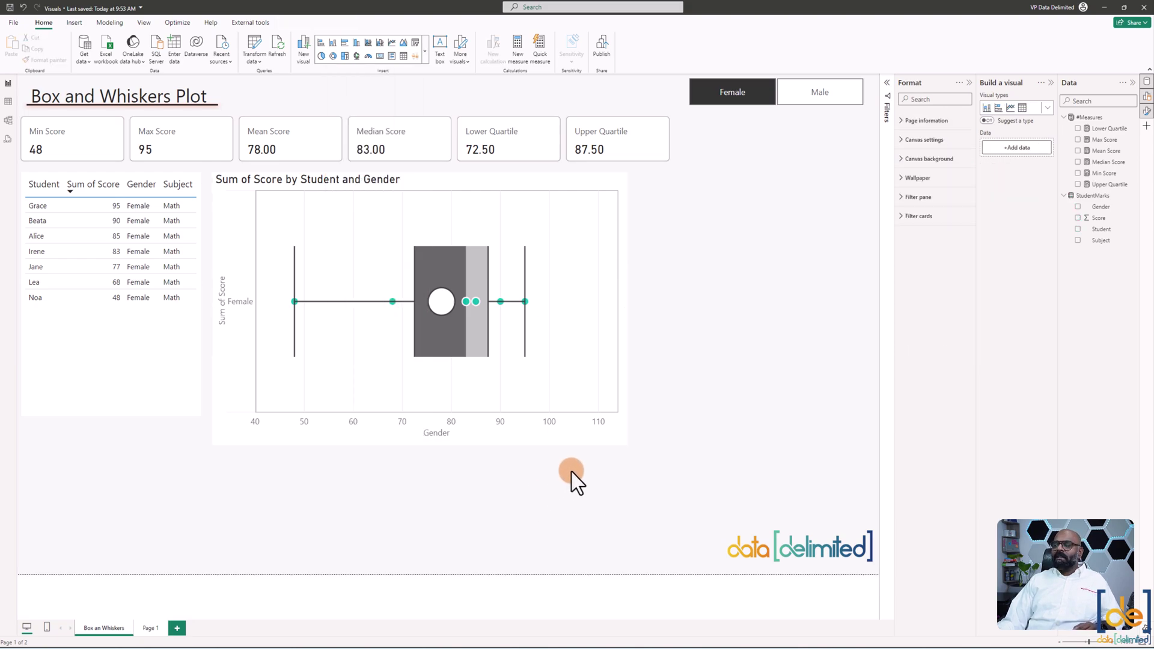
pyautogui.click(601, 445)
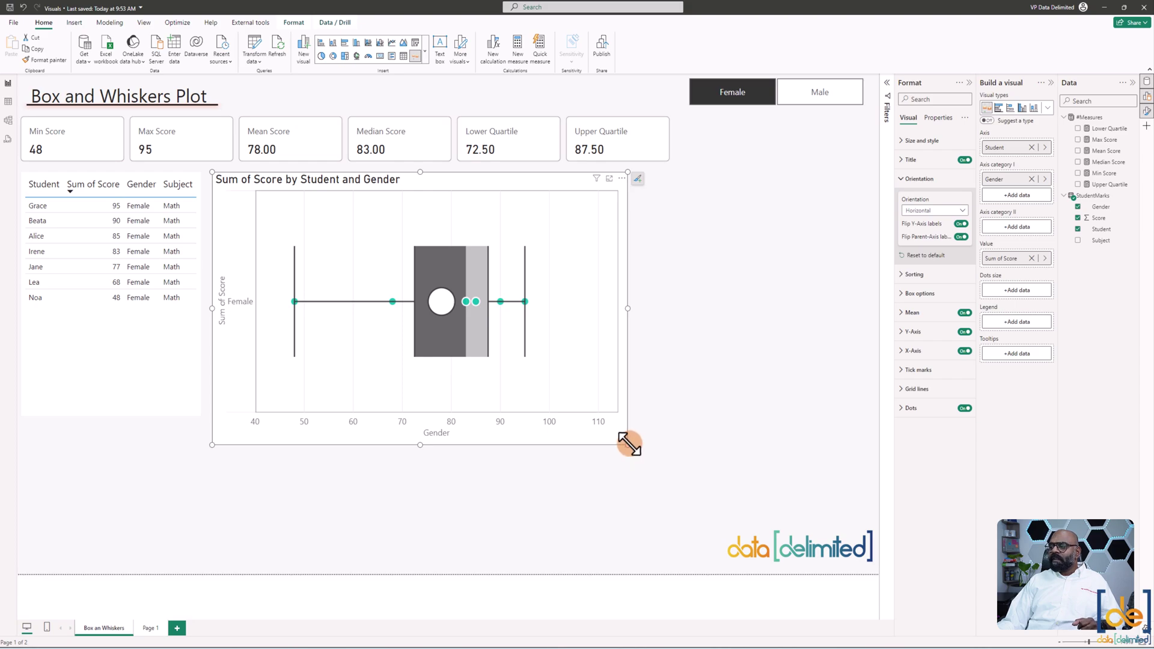
pyautogui.moveTo(629, 444); pyautogui.dragTo(471, 415)
pyautogui.click(706, 326)
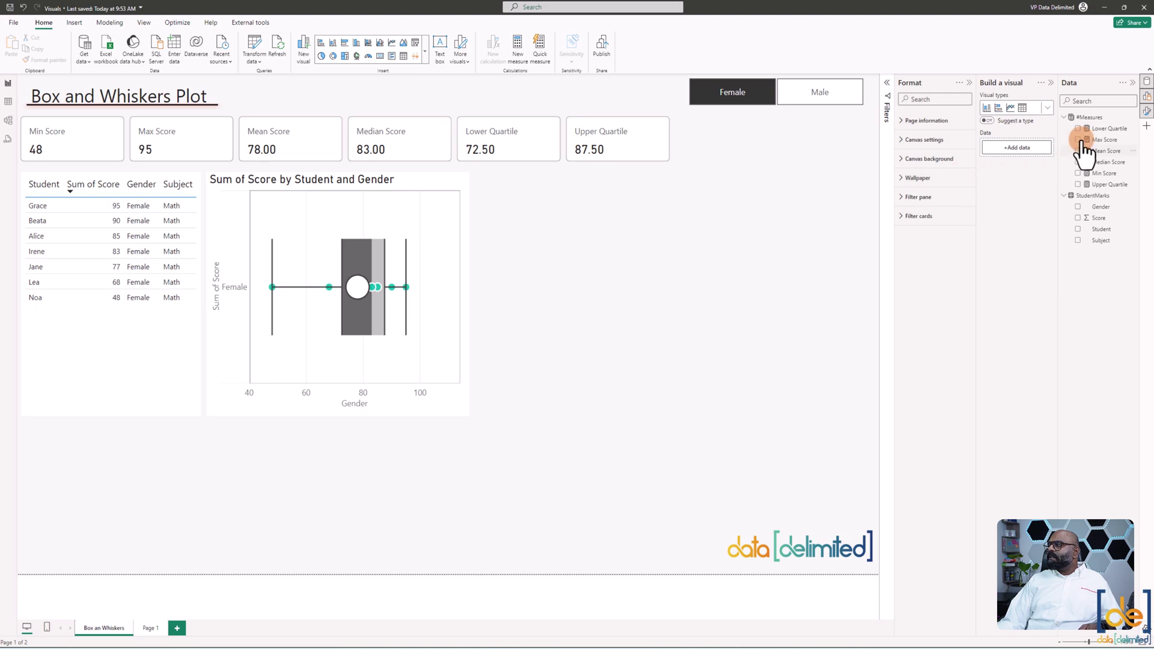
# - View the DAX of Min, Max, Mean, Median, Lower Quartile and Upper Quartile measures
pyautogui.click(1104, 173)
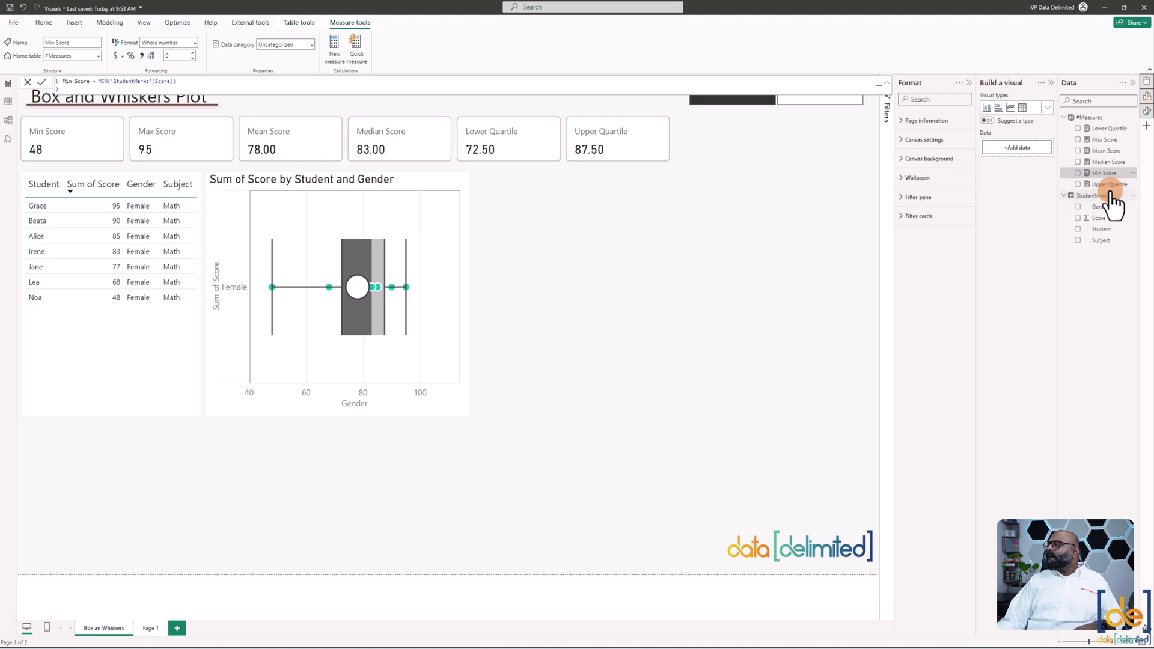
pyautogui.click(1107, 141)
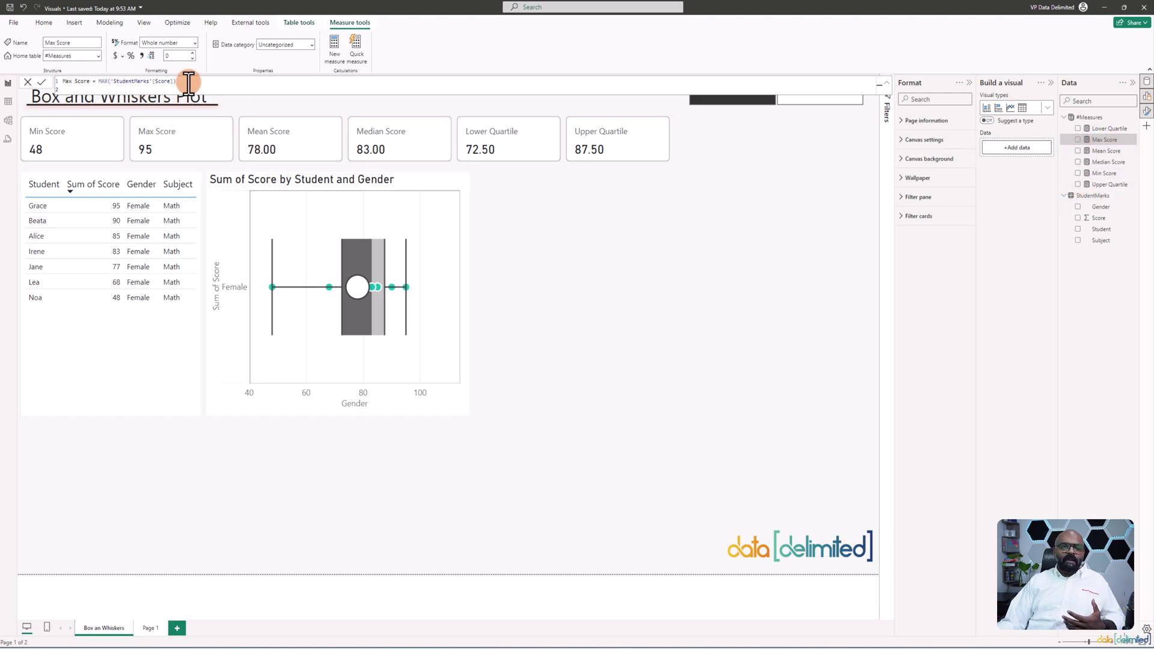
pyautogui.click(1096, 152)
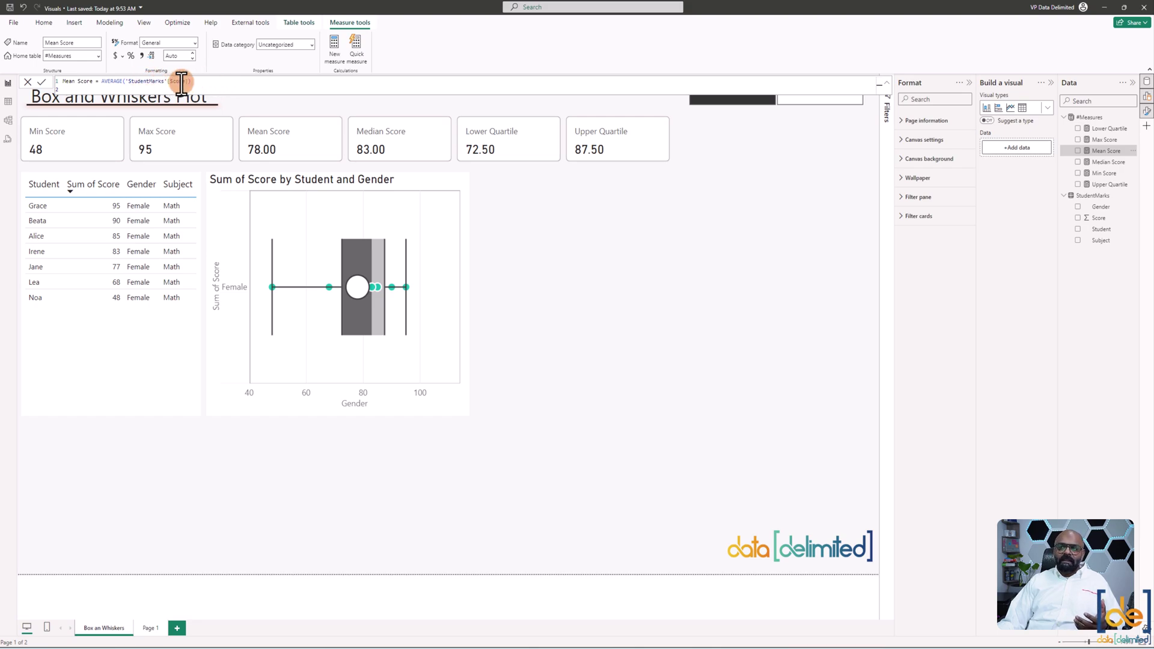
pyautogui.click(1096, 163)
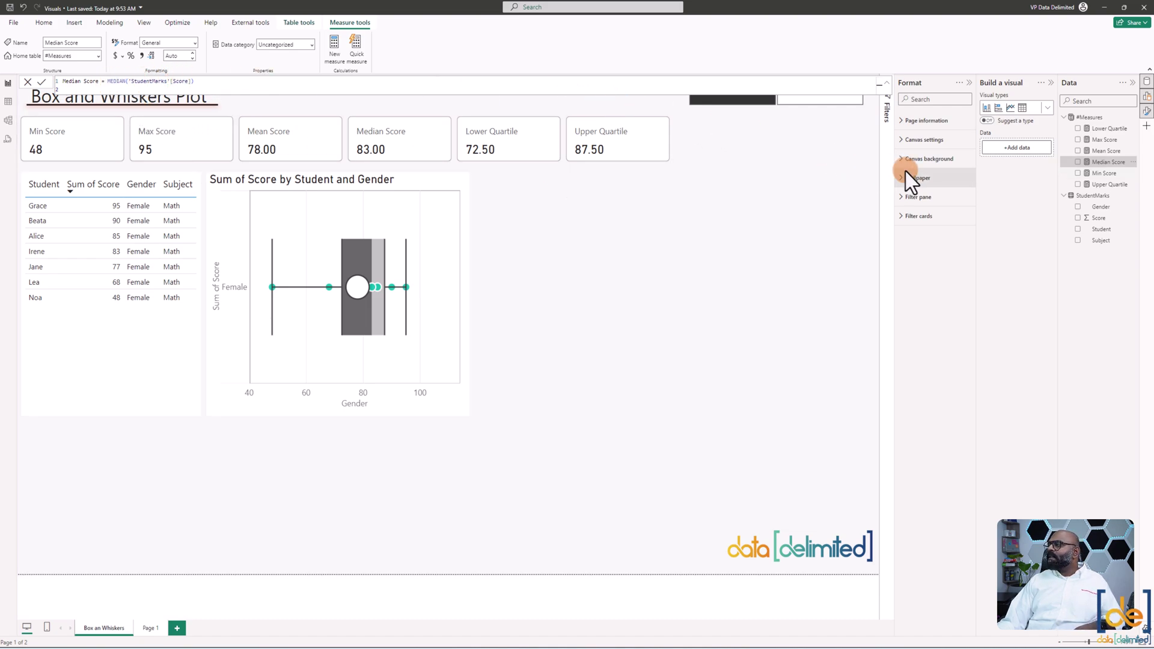
pyautogui.click(1107, 128)
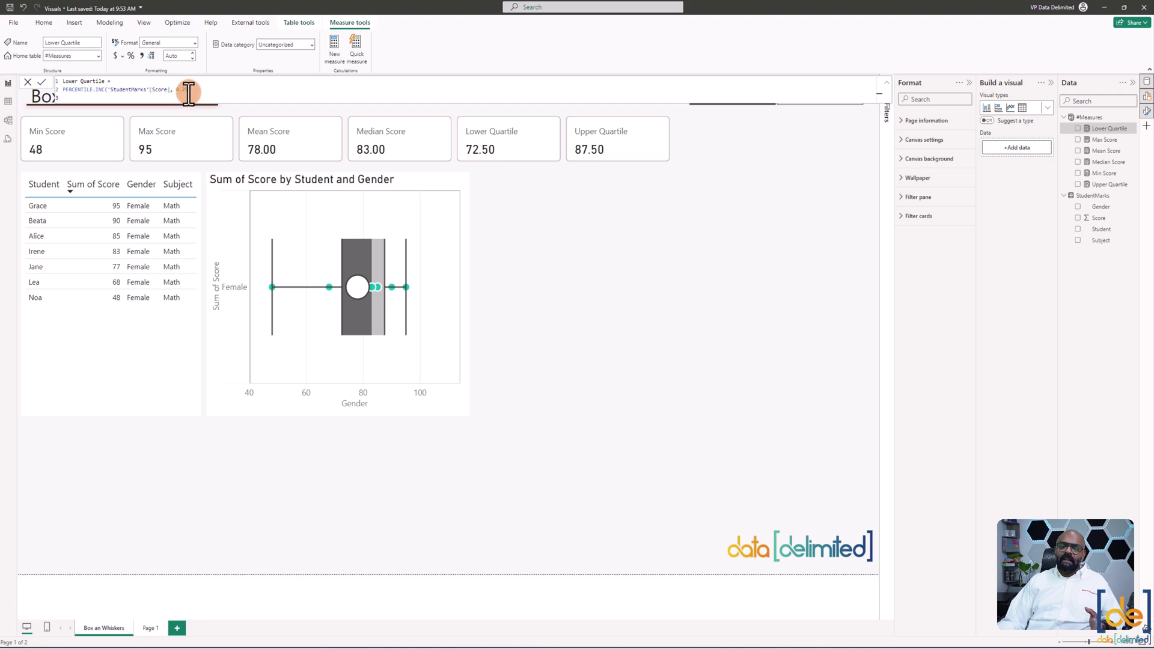
pyautogui.click(1111, 185)
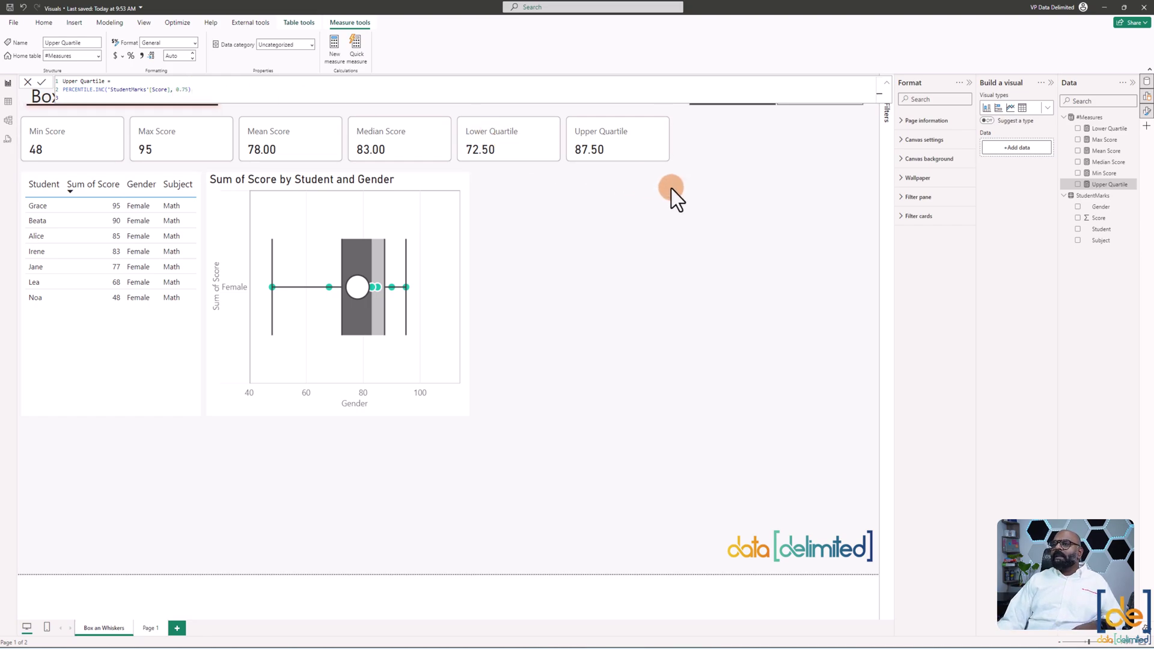
pyautogui.click(721, 264)
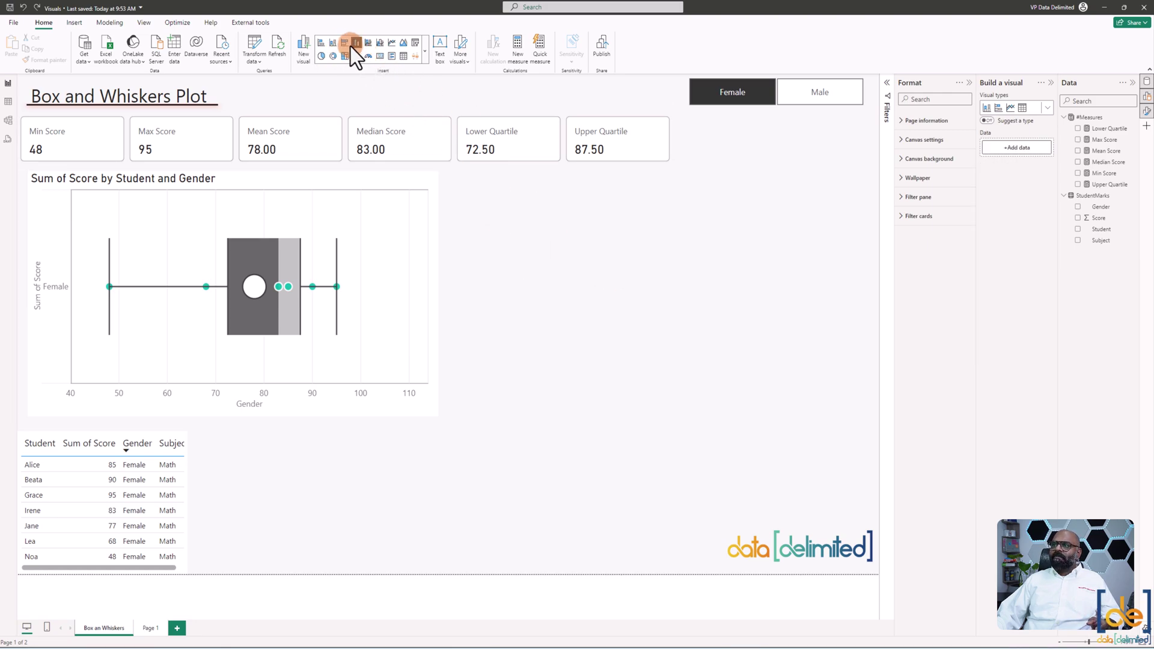
# - Add a clustered bar chart with Gender on its Y-axis
pyautogui.click(347, 44)
pyautogui.click(647, 355)
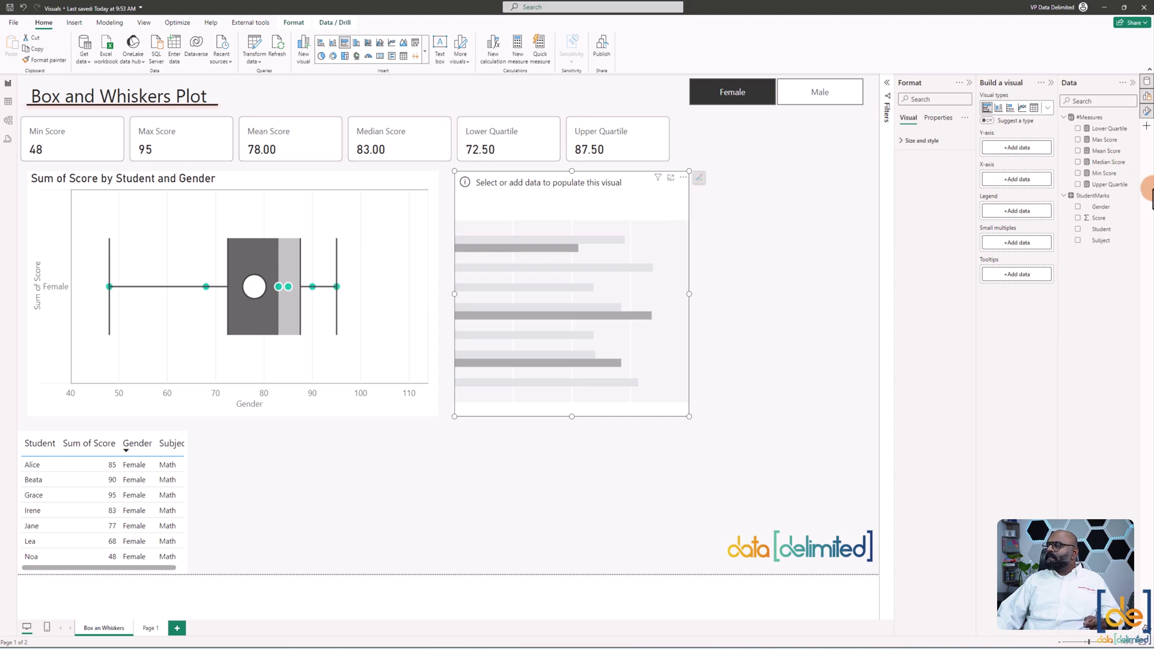
pyautogui.moveTo(1109, 220); pyautogui.dragTo(1022, 149)
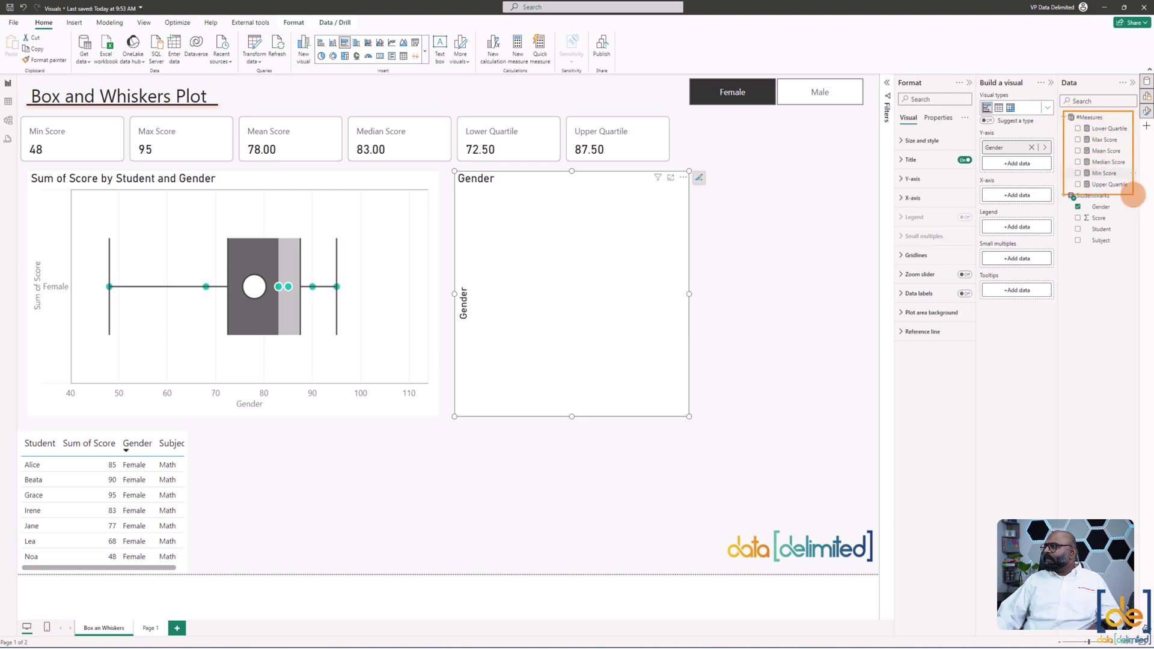
# - Add Min, Max, Mean, Median, Upper and Lower Quartile measures and widen the chart
pyautogui.click(1080, 174)
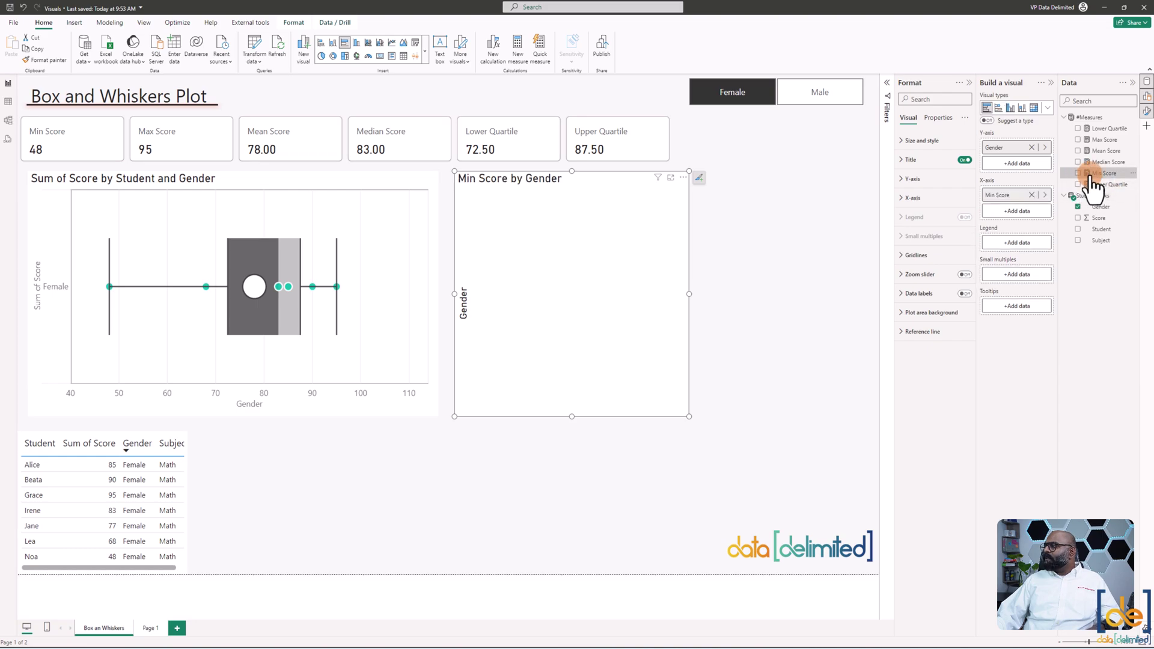
pyautogui.click(1078, 139)
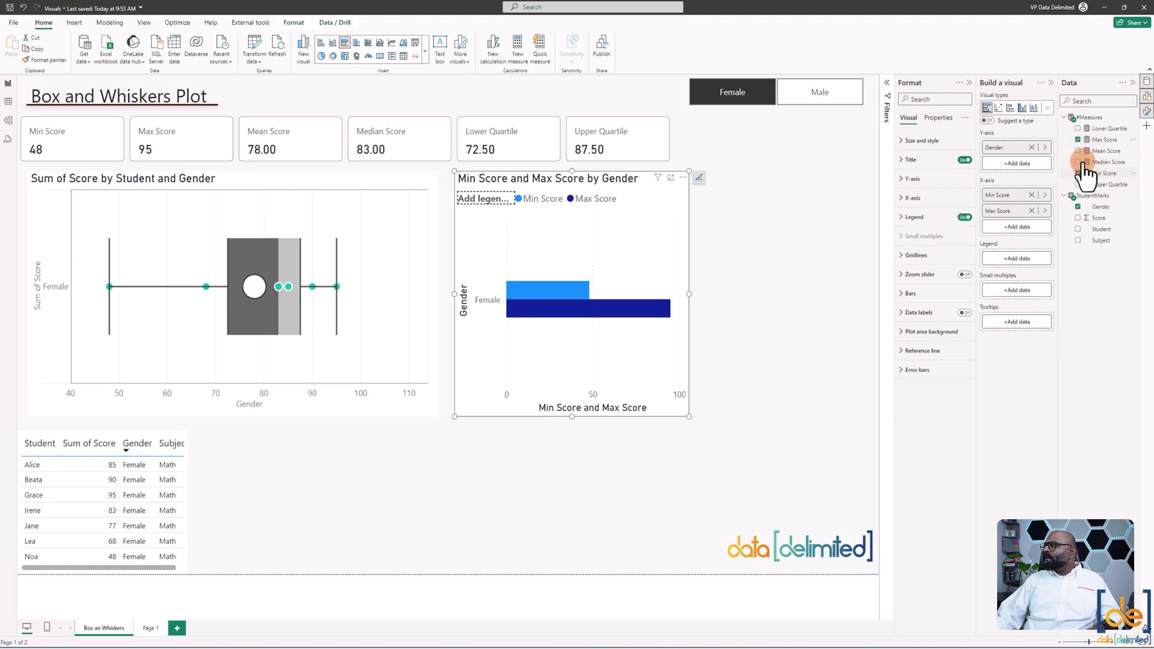
pyautogui.click(1079, 151)
pyautogui.click(1078, 161)
pyautogui.click(1079, 184)
pyautogui.click(1079, 129)
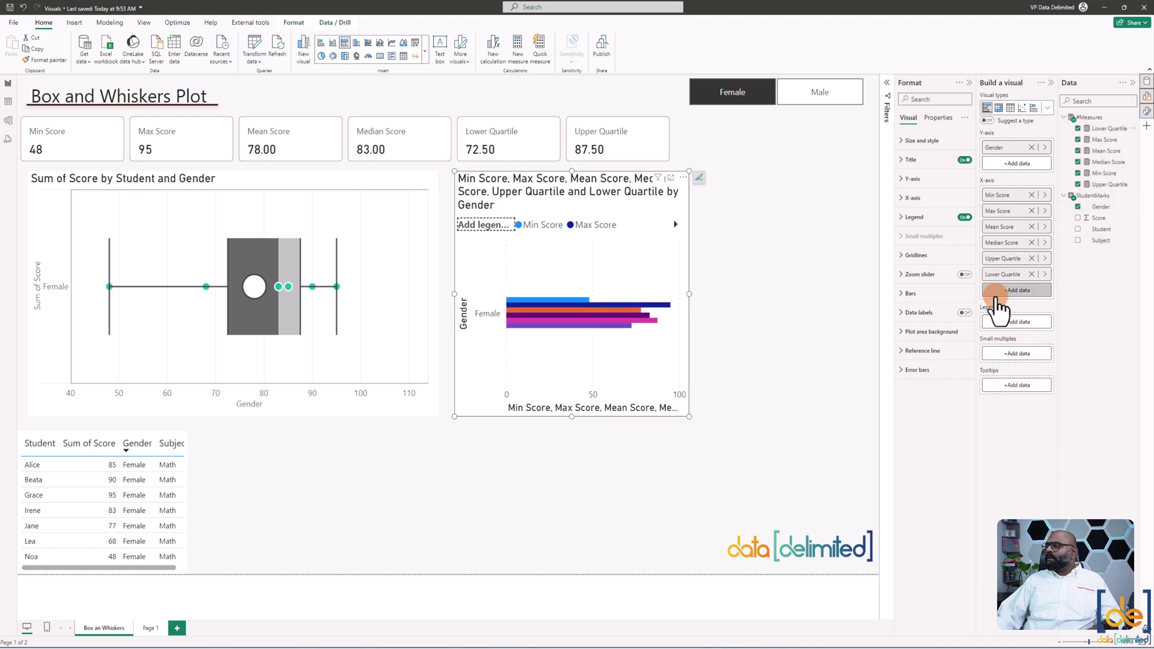
pyautogui.moveTo(688, 295); pyautogui.dragTo(865, 299)
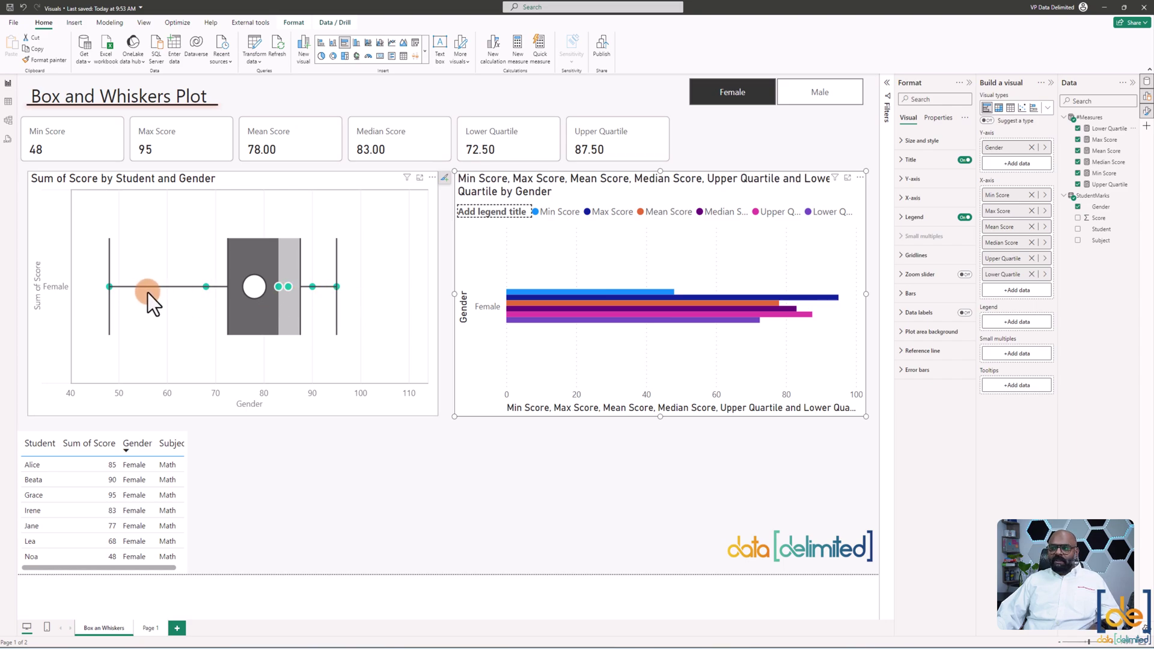
pyautogui.moveTo(90, 276)
pyautogui.mouseDown()
pyautogui.moveTo(186, 312)
pyautogui.moveTo(369, 303)
pyautogui.mouseUp()
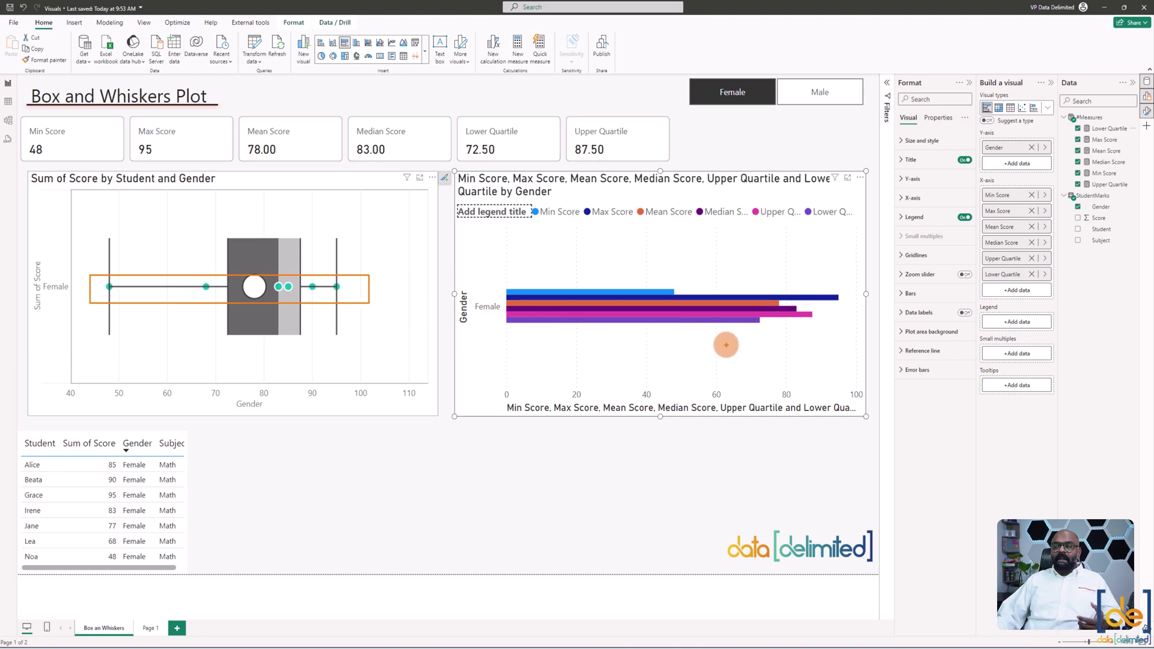
# - Make all bar series overlap with 100% space between series and fully transparent
pyautogui.click(903, 294)
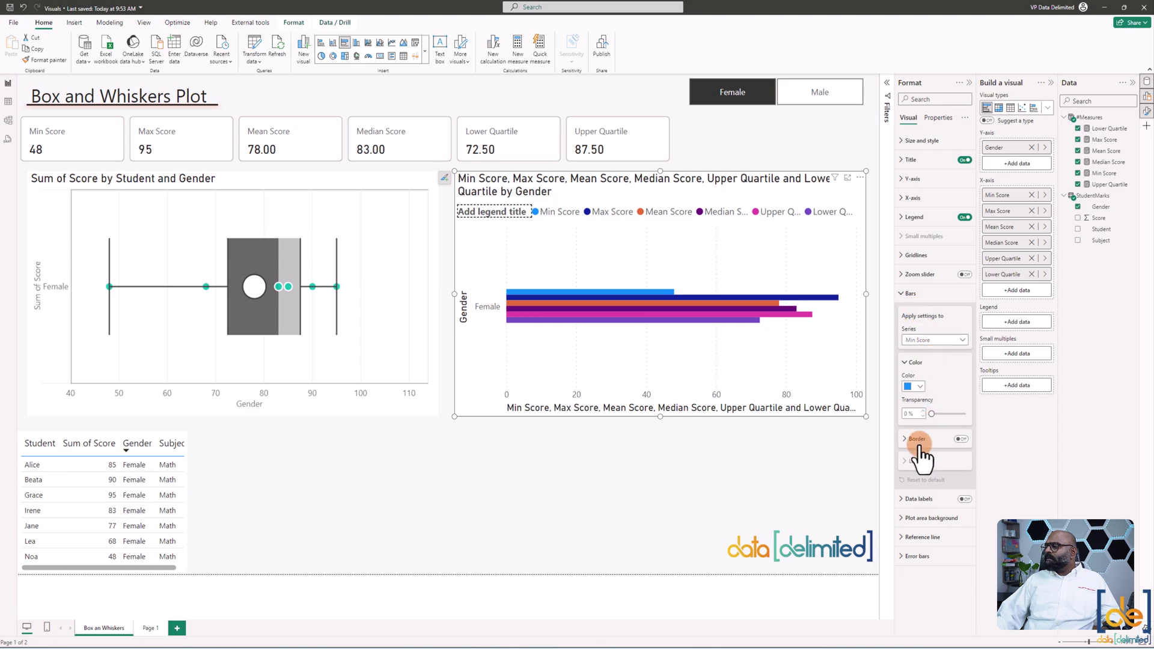
pyautogui.click(955, 341)
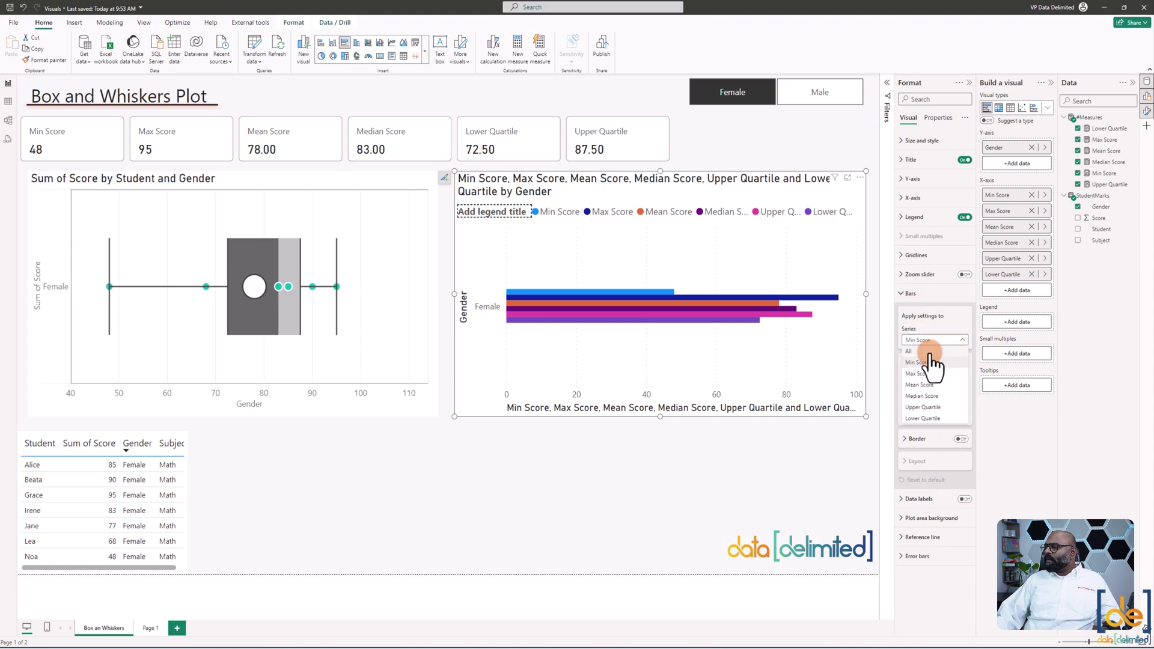
pyautogui.click(929, 351)
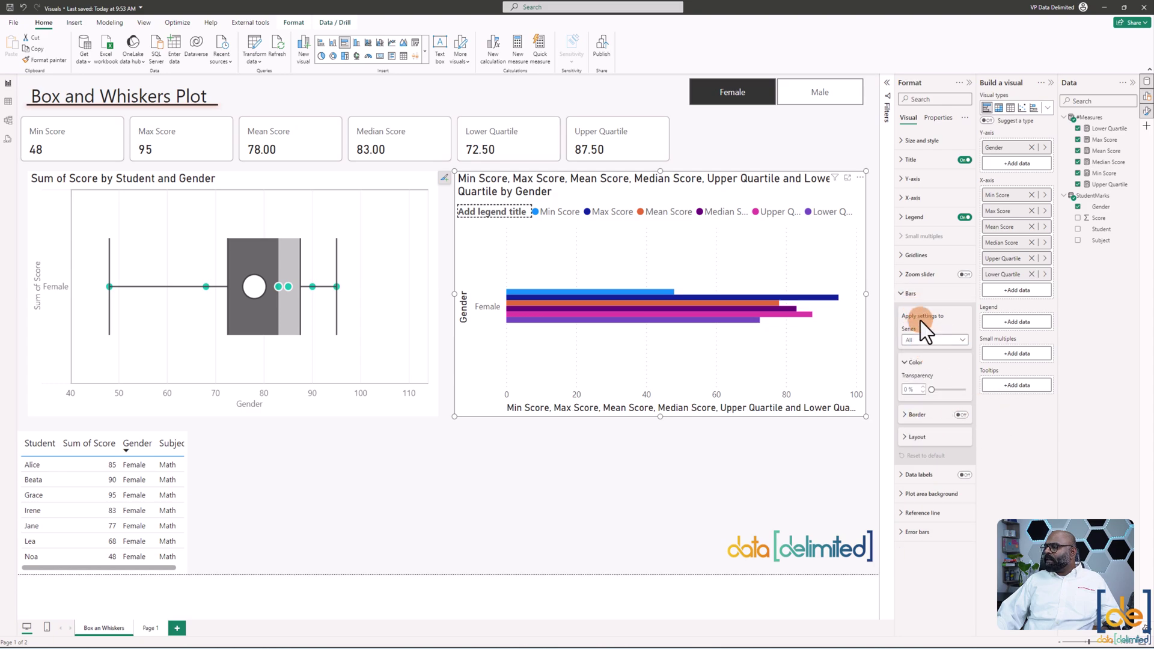
pyautogui.click(918, 439)
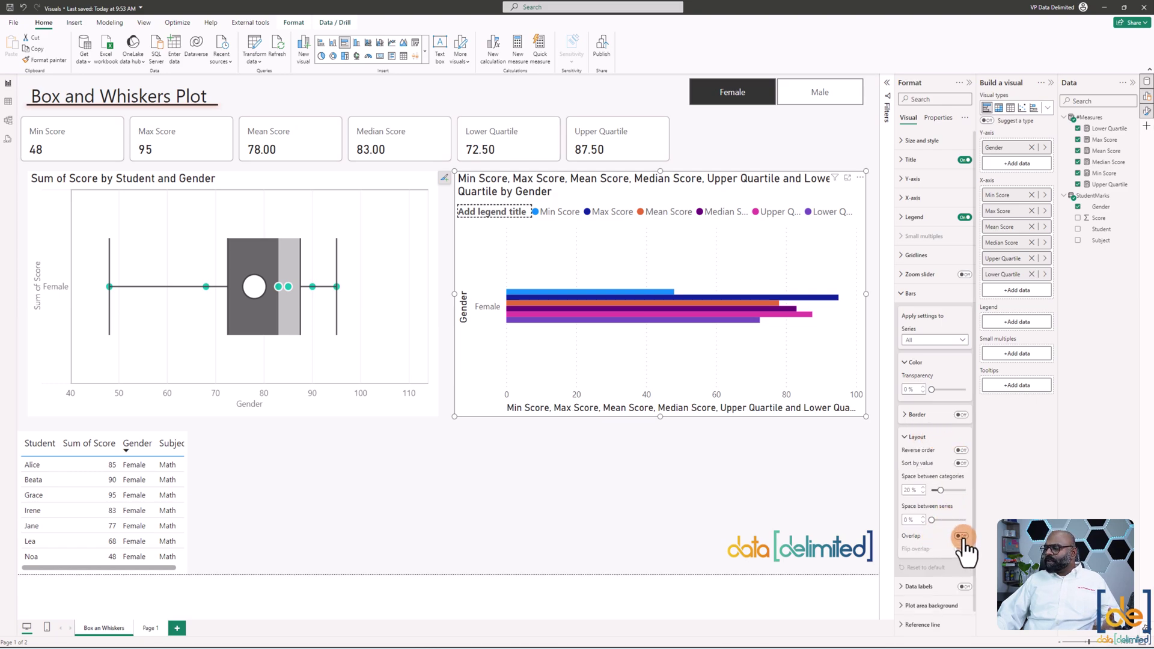
pyautogui.click(962, 536)
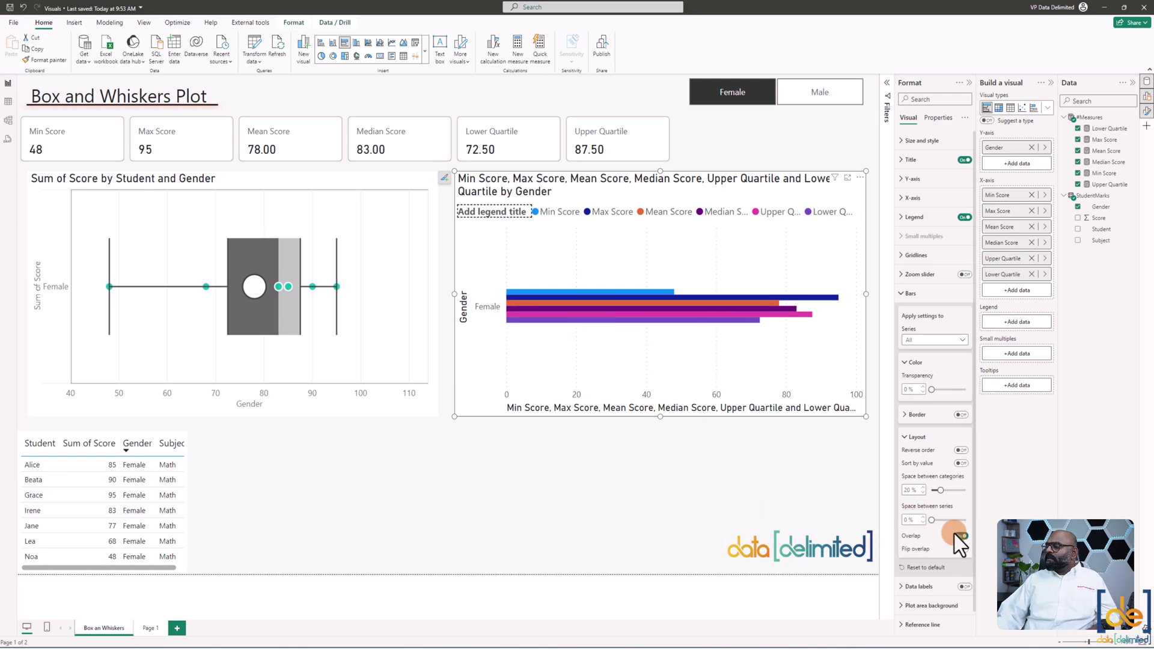
pyautogui.moveTo(934, 520); pyautogui.dragTo(972, 521)
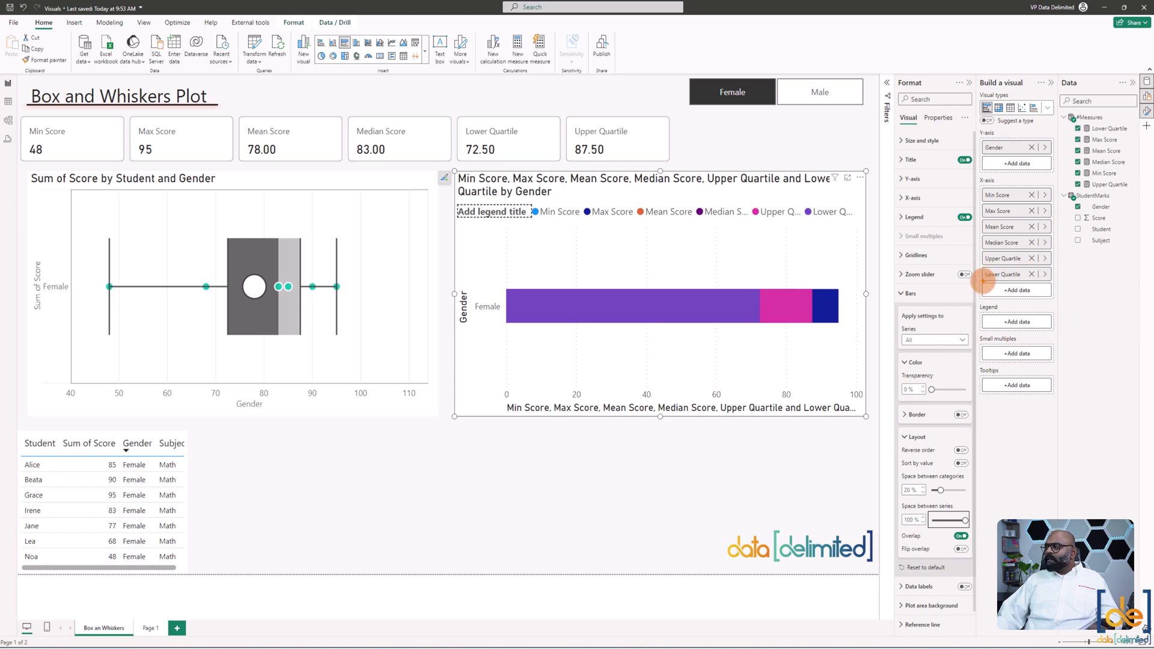
pyautogui.moveTo(981, 278); pyautogui.dragTo(982, 191)
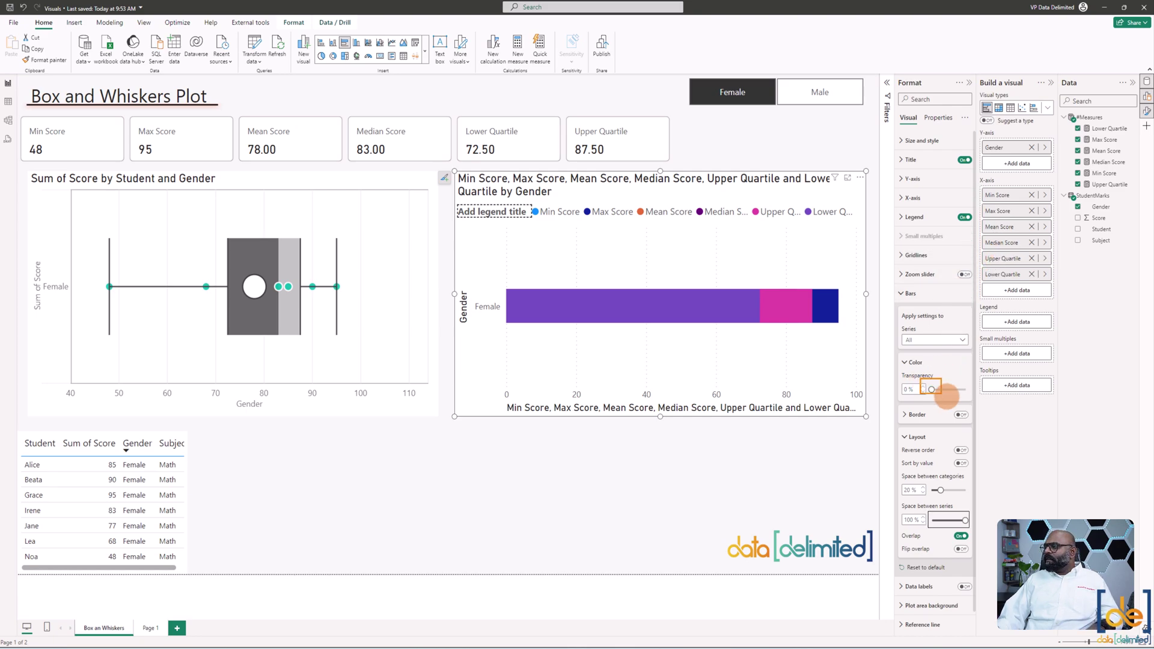
pyautogui.moveTo(933, 390); pyautogui.dragTo(980, 396)
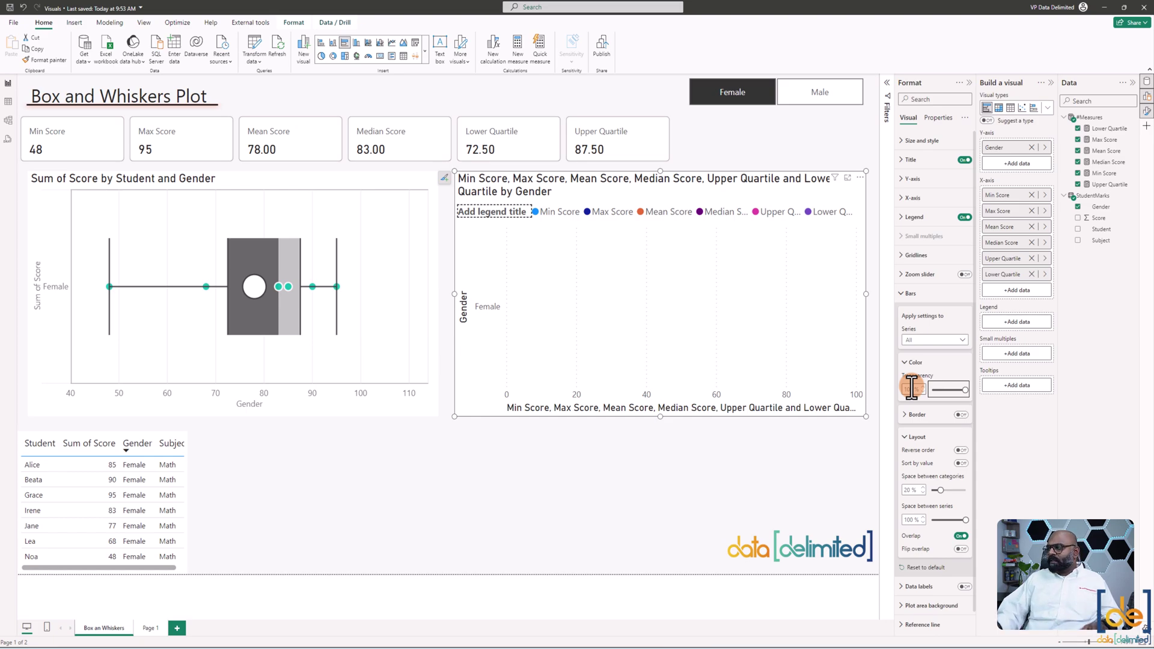
# - Colour the Upper Quartile bars light grey at 50% transparency
pyautogui.click(940, 346)
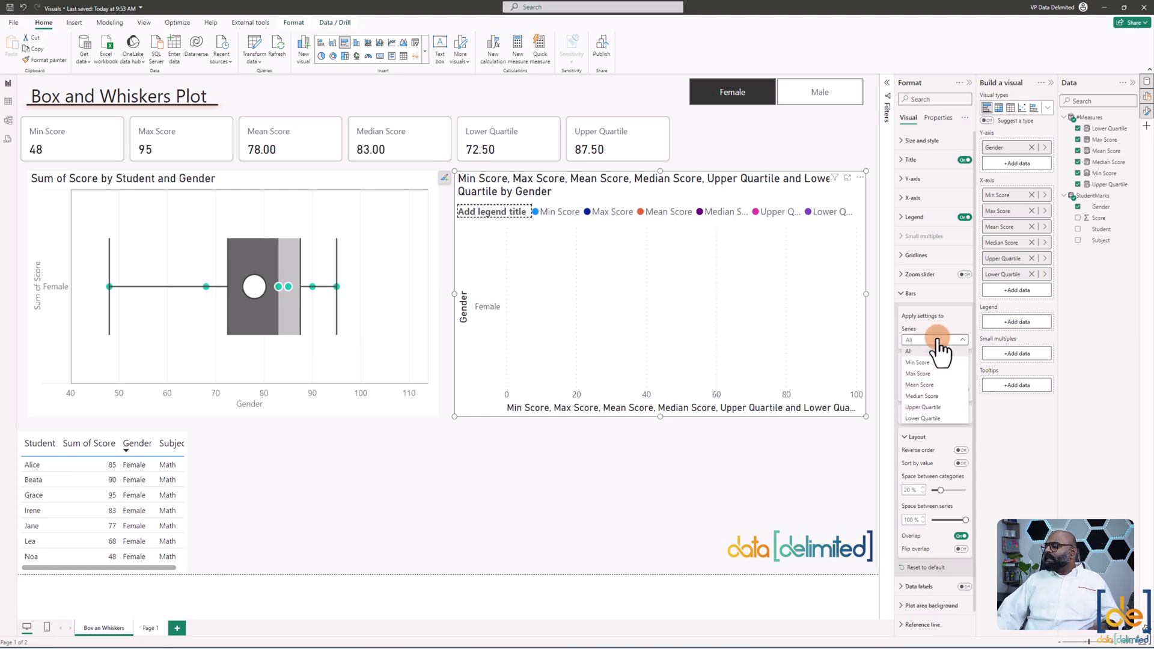
pyautogui.click(949, 409)
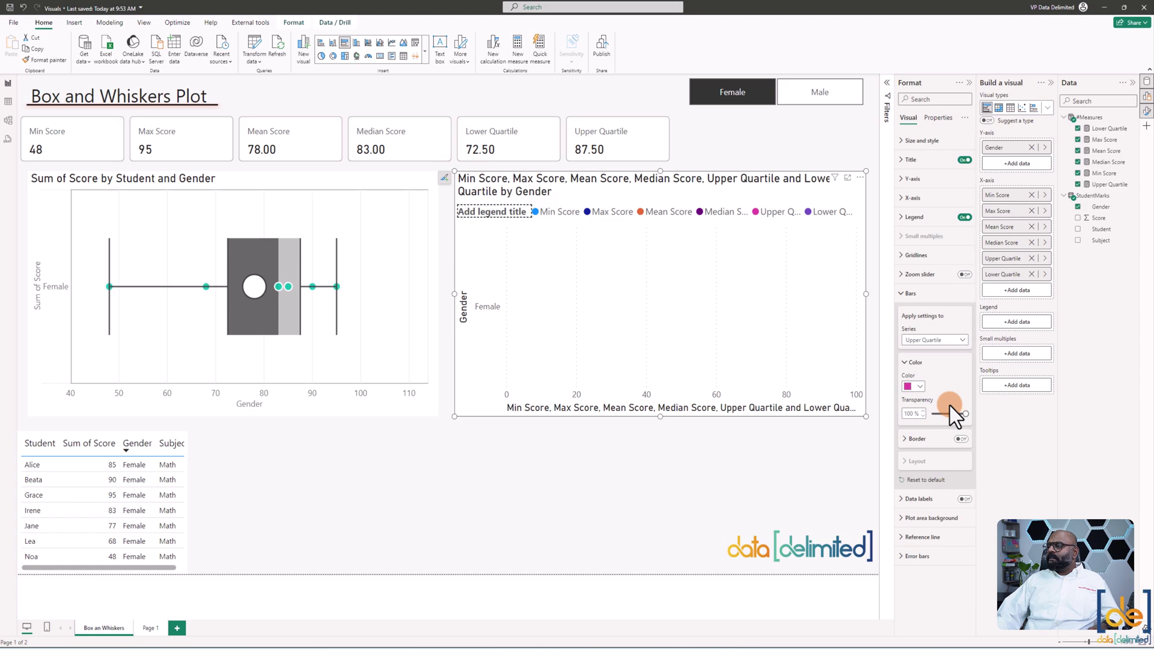
pyautogui.click(914, 386)
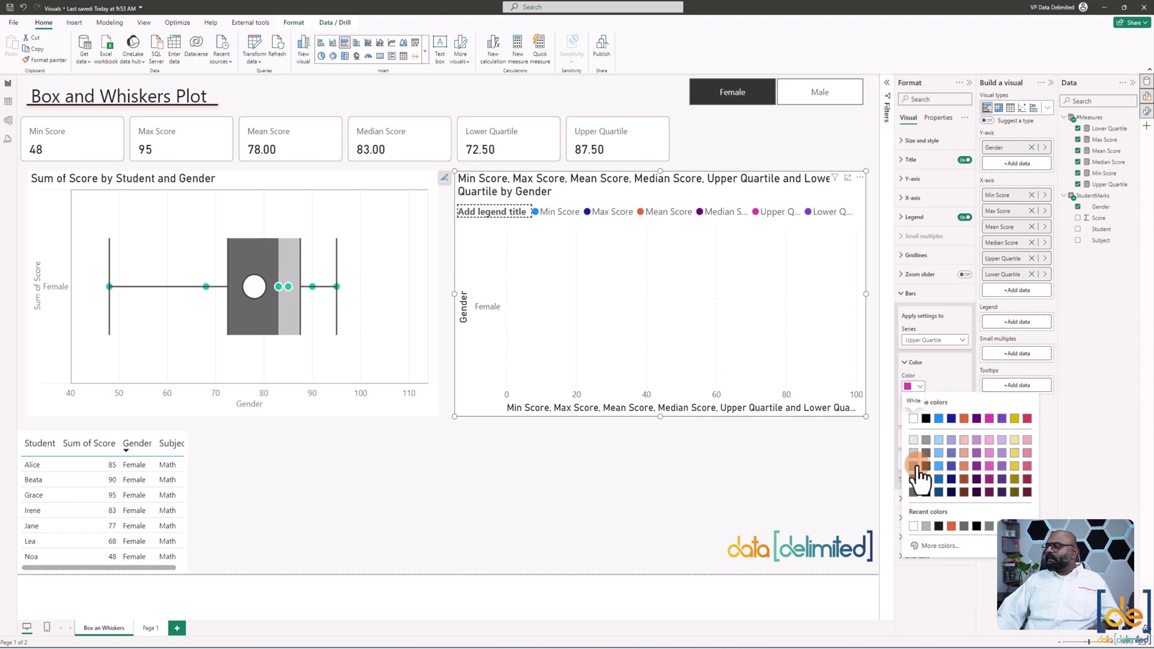
pyautogui.click(925, 461)
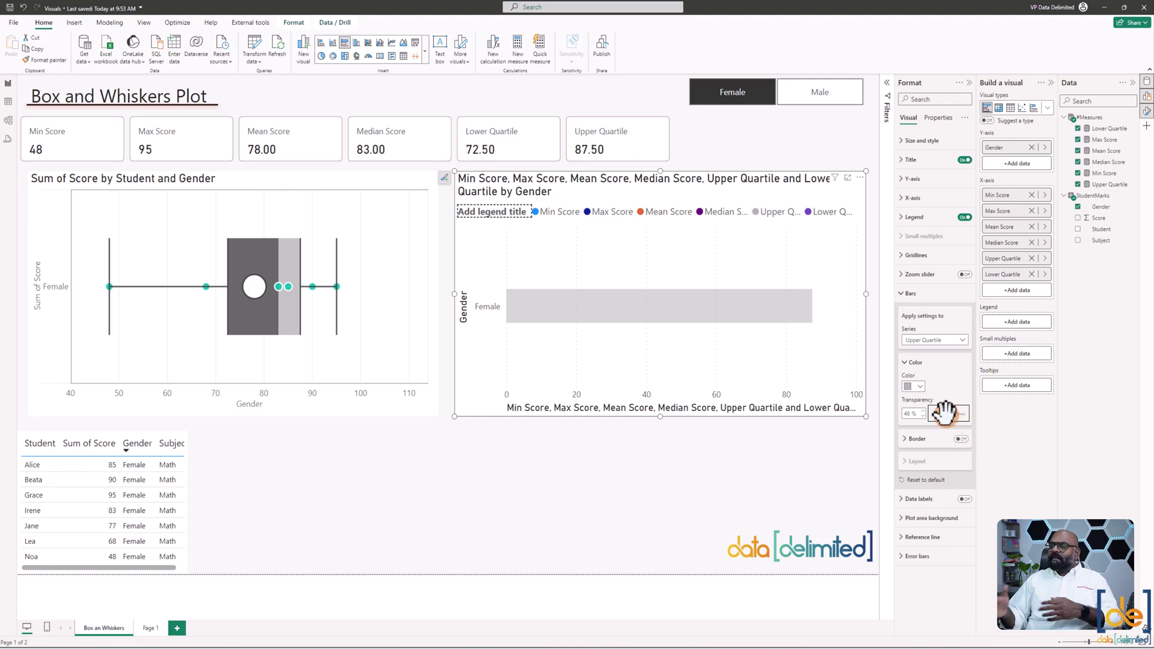
pyautogui.click(790, 395)
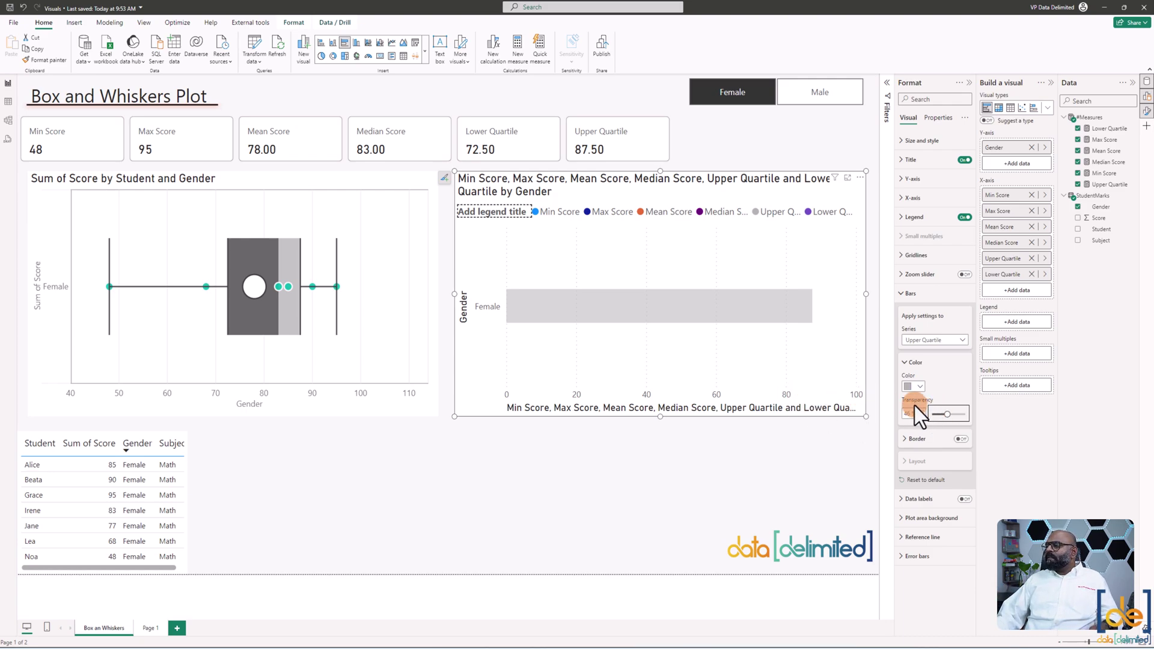
pyautogui.moveTo(910, 414); pyautogui.dragTo(918, 413)
pyautogui.write('50')
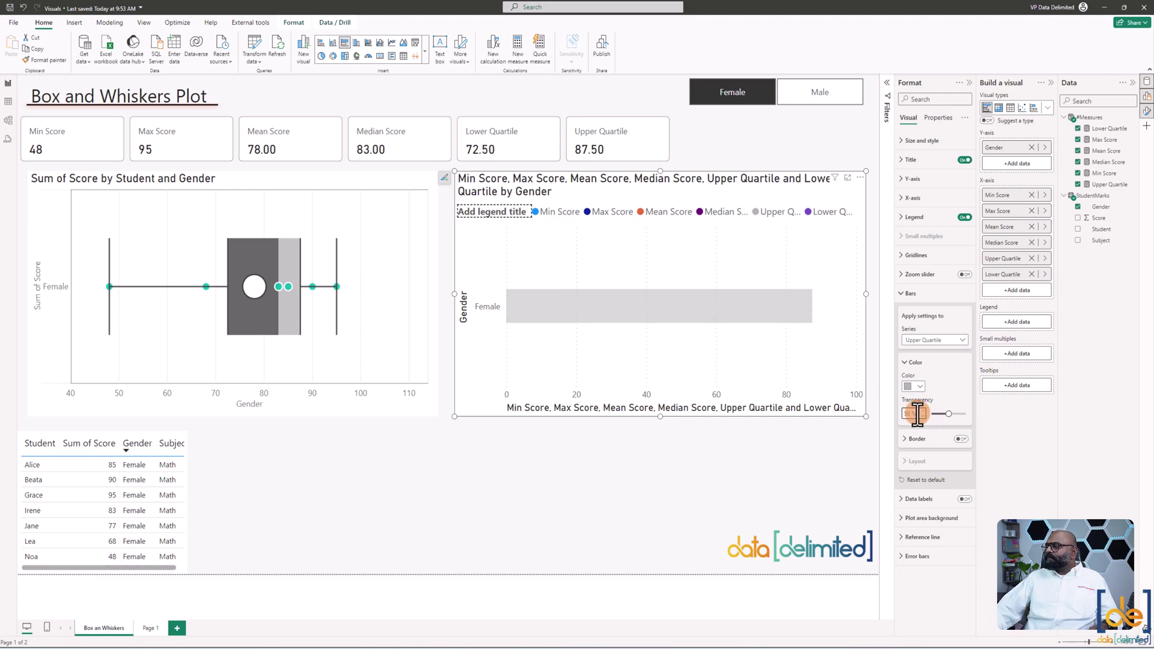
pyautogui.click(1023, 343)
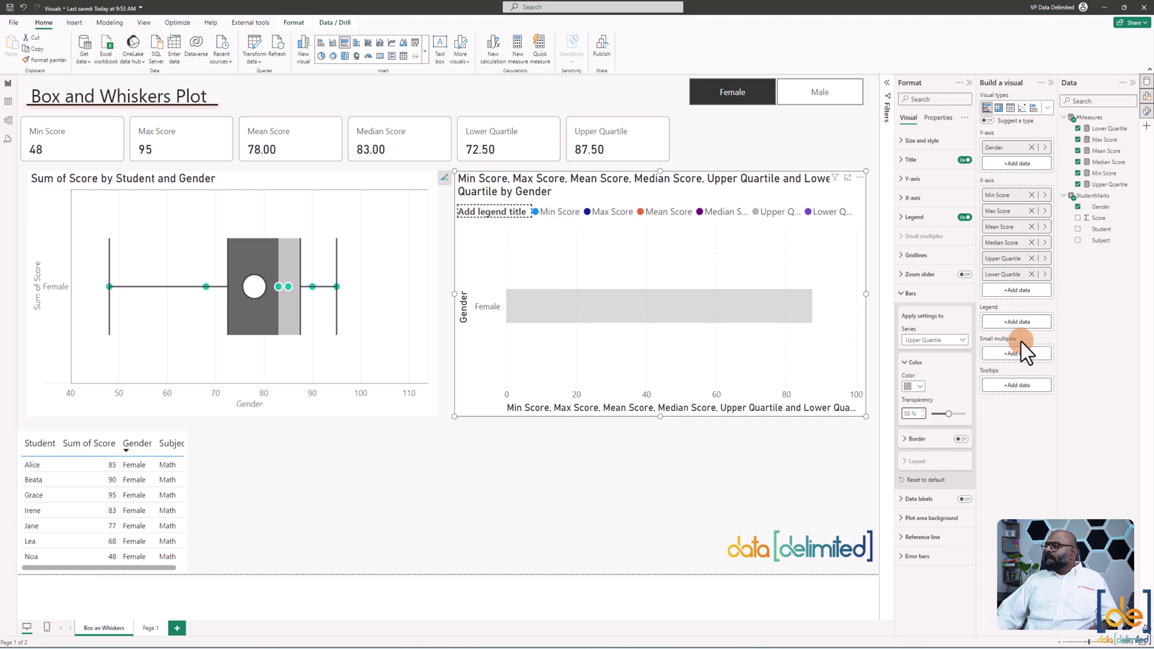
# - Colour the Lower Quartile bars white at 0% transparency
pyautogui.click(956, 340)
pyautogui.click(932, 432)
pyautogui.click(914, 386)
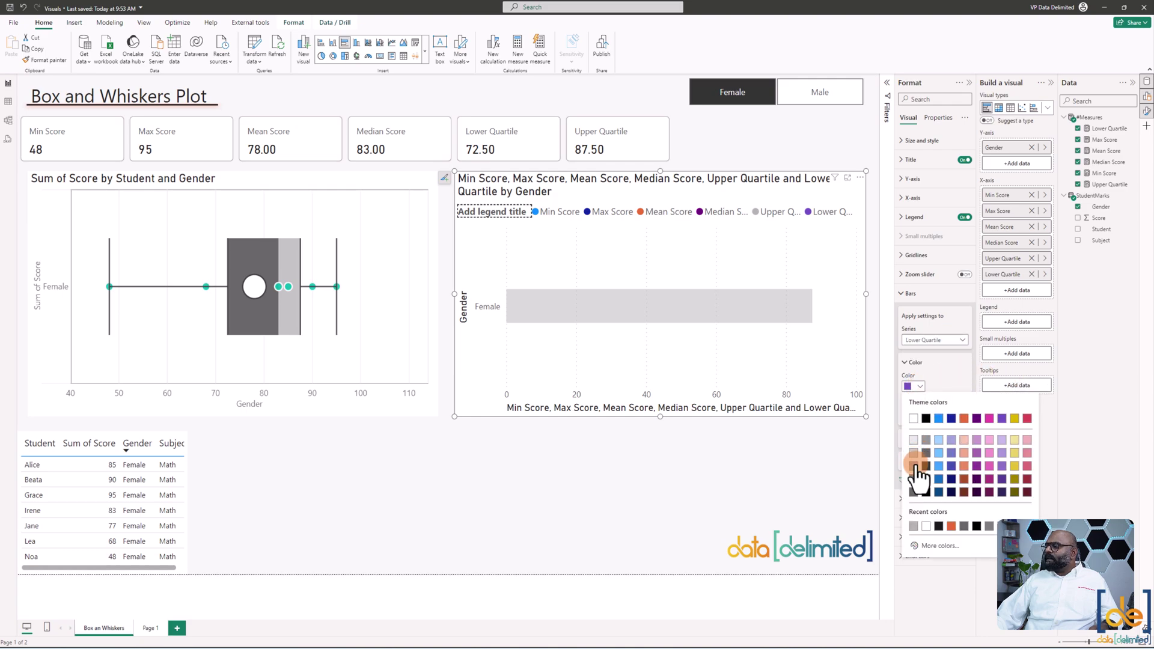
pyautogui.click(914, 419)
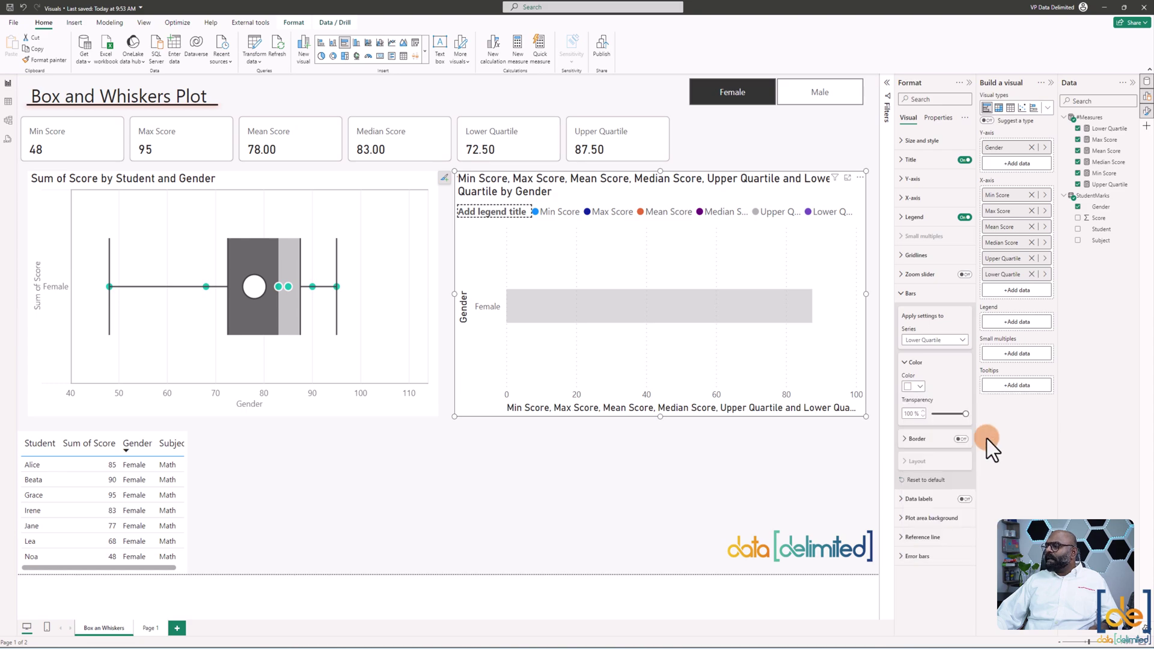
pyautogui.moveTo(933, 417); pyautogui.dragTo(907, 419)
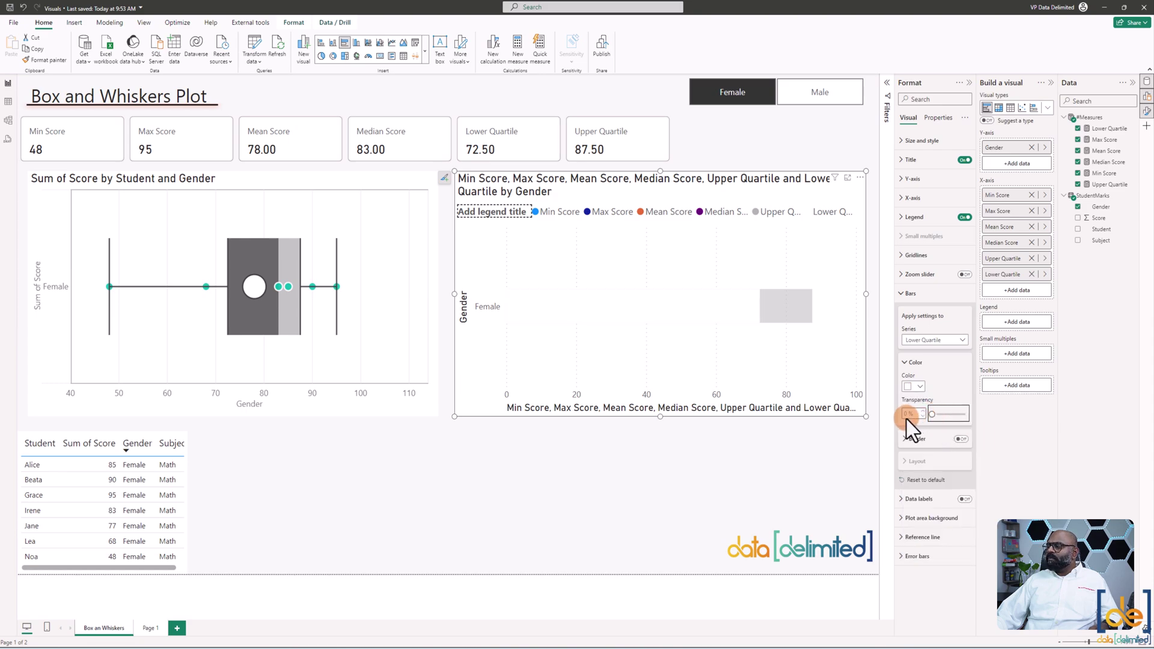
pyautogui.click(820, 462)
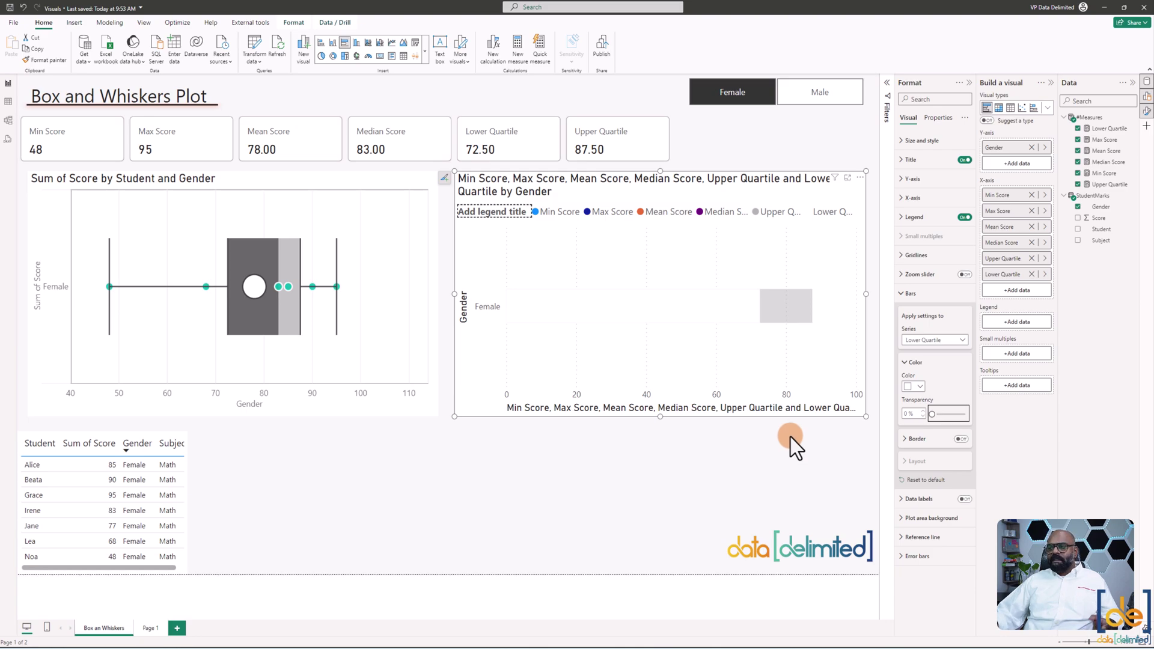
pyautogui.click(907, 294)
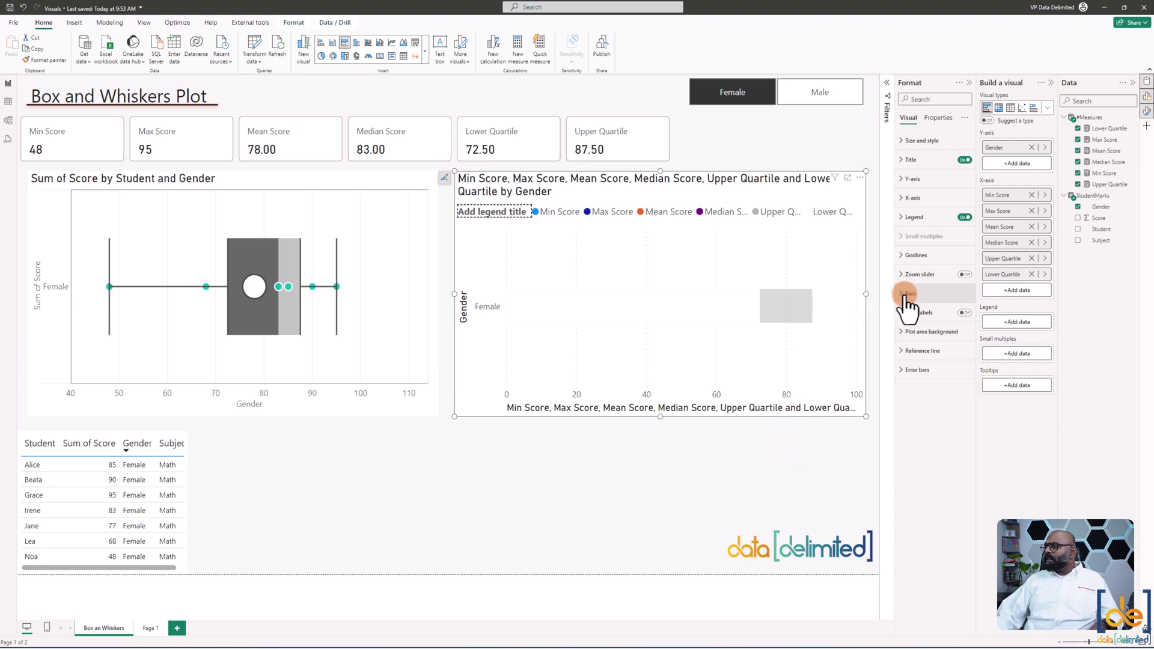
# - Enable Min Score error bars with Min Score as lower bound and Max Score as upper bound
pyautogui.click(907, 370)
pyautogui.scroll(-1, 973, 428)
pyautogui.click(938, 374)
pyautogui.click(938, 384)
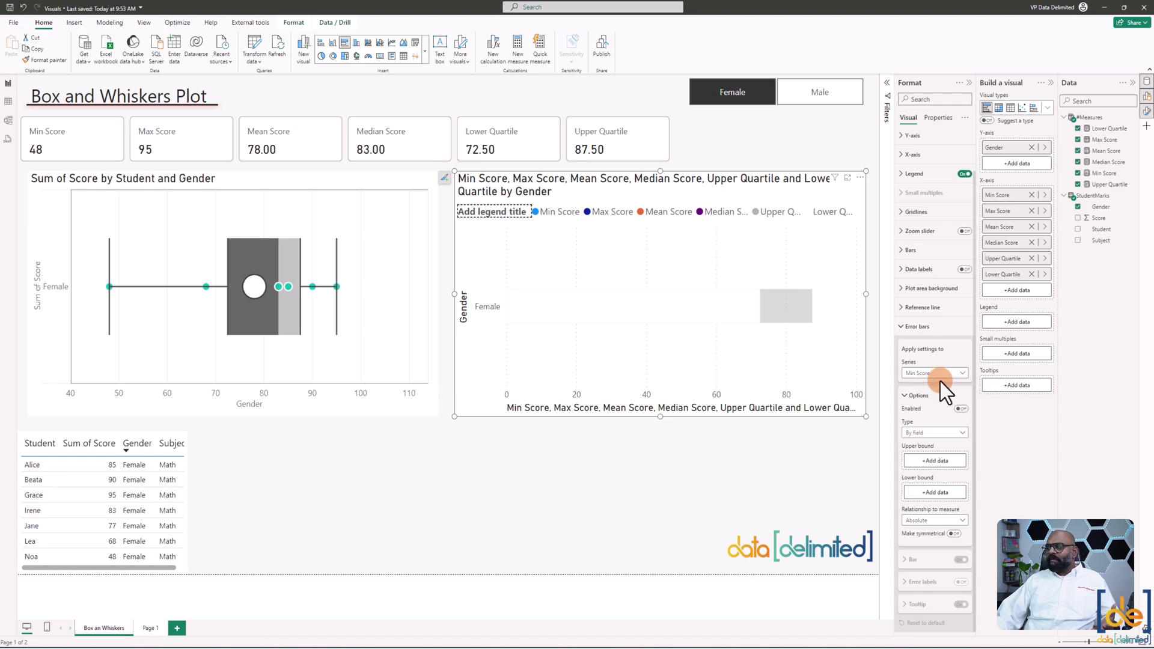
pyautogui.click(929, 458)
pyautogui.click(935, 469)
pyautogui.click(995, 291)
pyautogui.click(1108, 162)
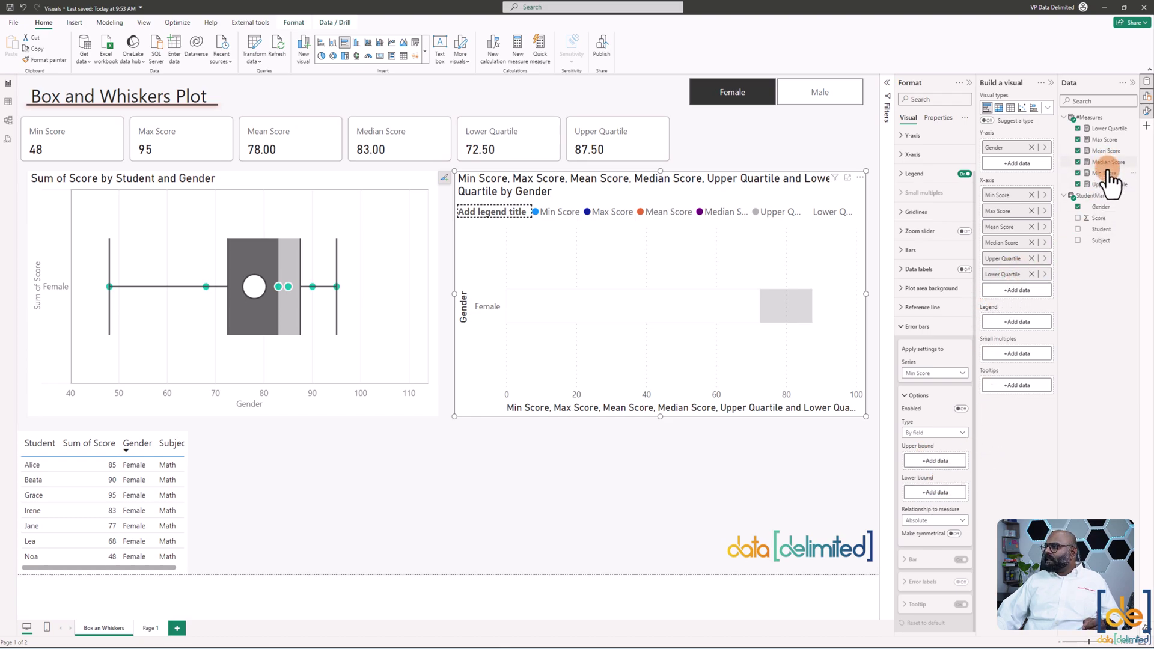
pyautogui.moveTo(1109, 175); pyautogui.dragTo(950, 496)
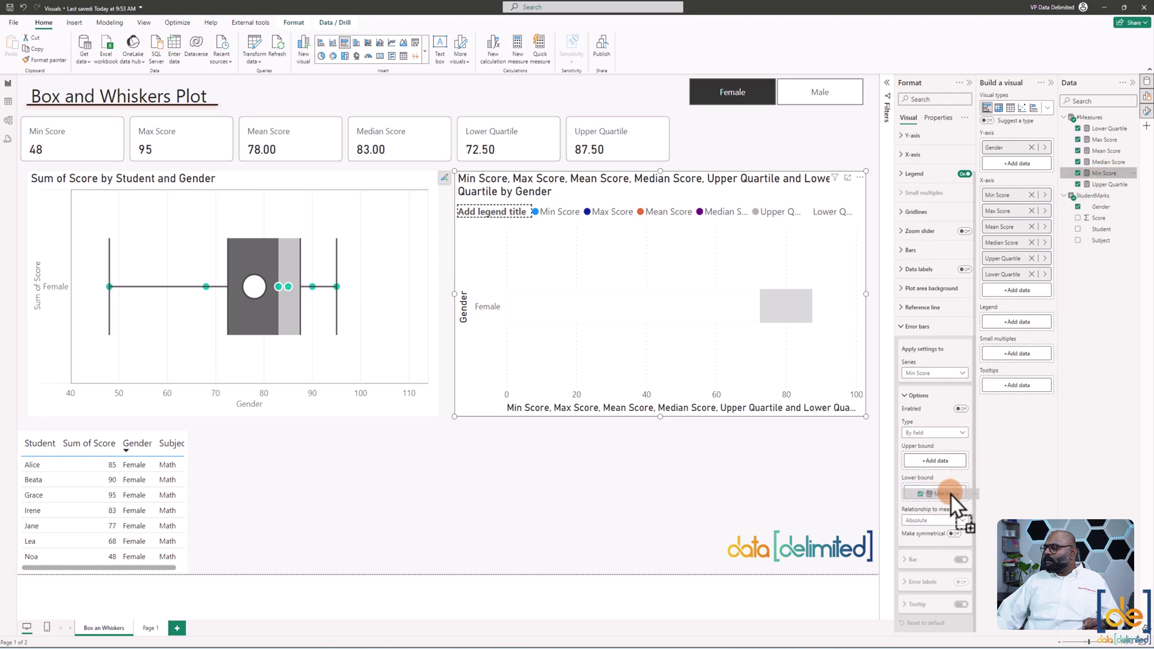
pyautogui.moveTo(1105, 139); pyautogui.dragTo(951, 463)
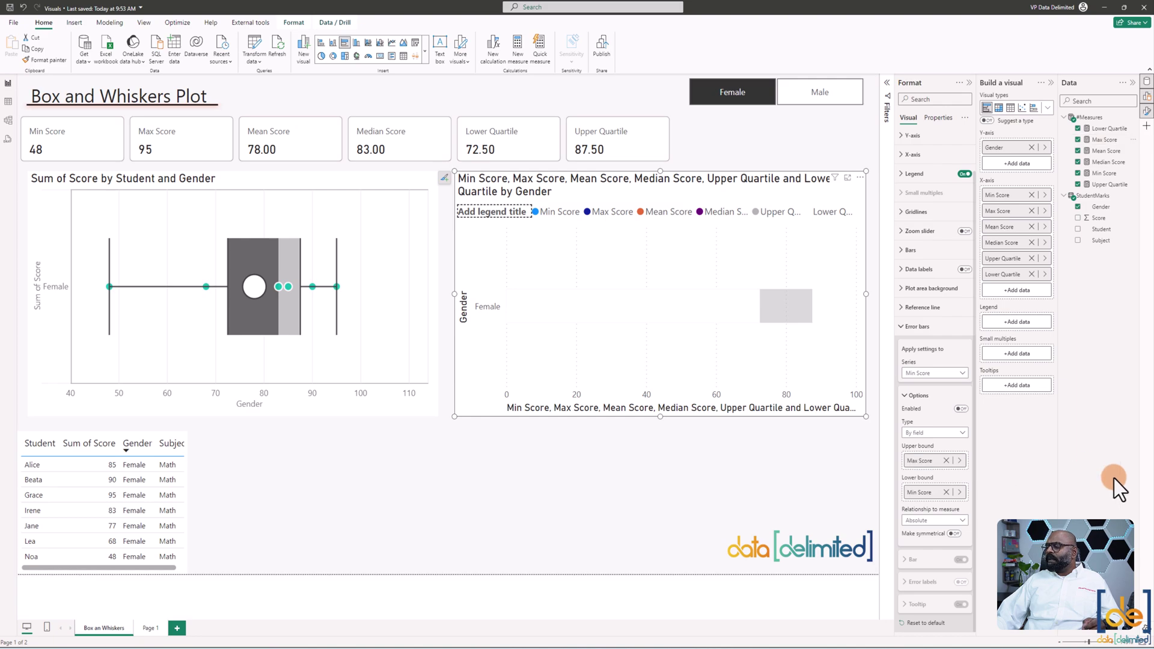
pyautogui.click(962, 409)
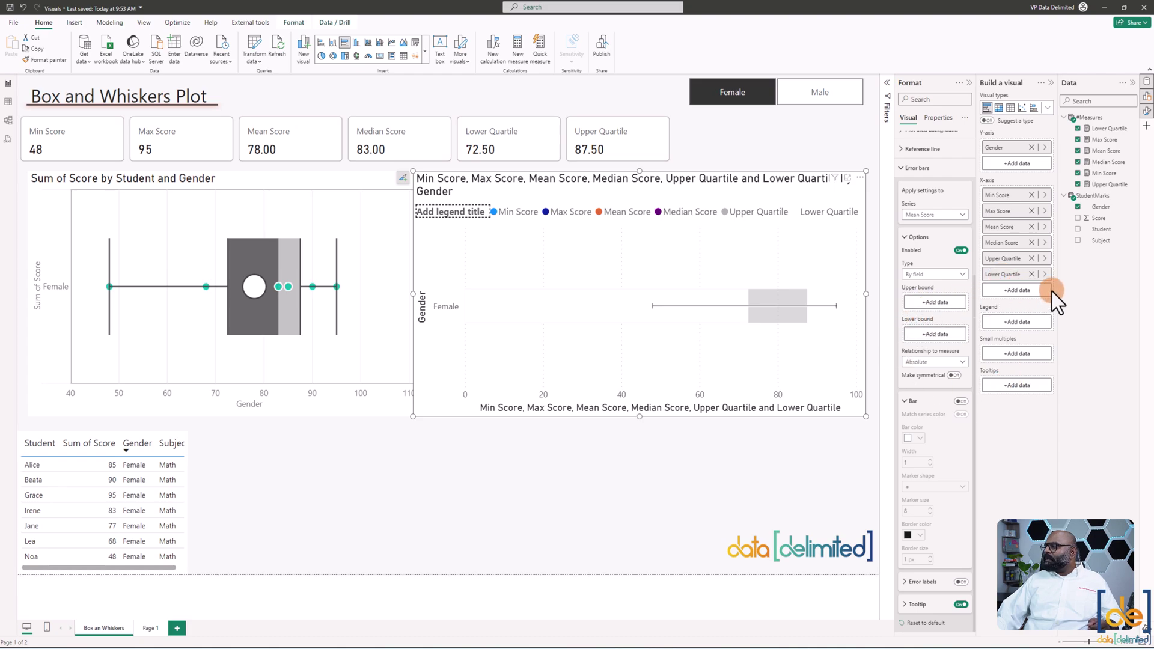
# - Use Mean Score as both error bar bounds and turn on the marker
pyautogui.moveTo(1106, 151); pyautogui.dragTo(943, 302)
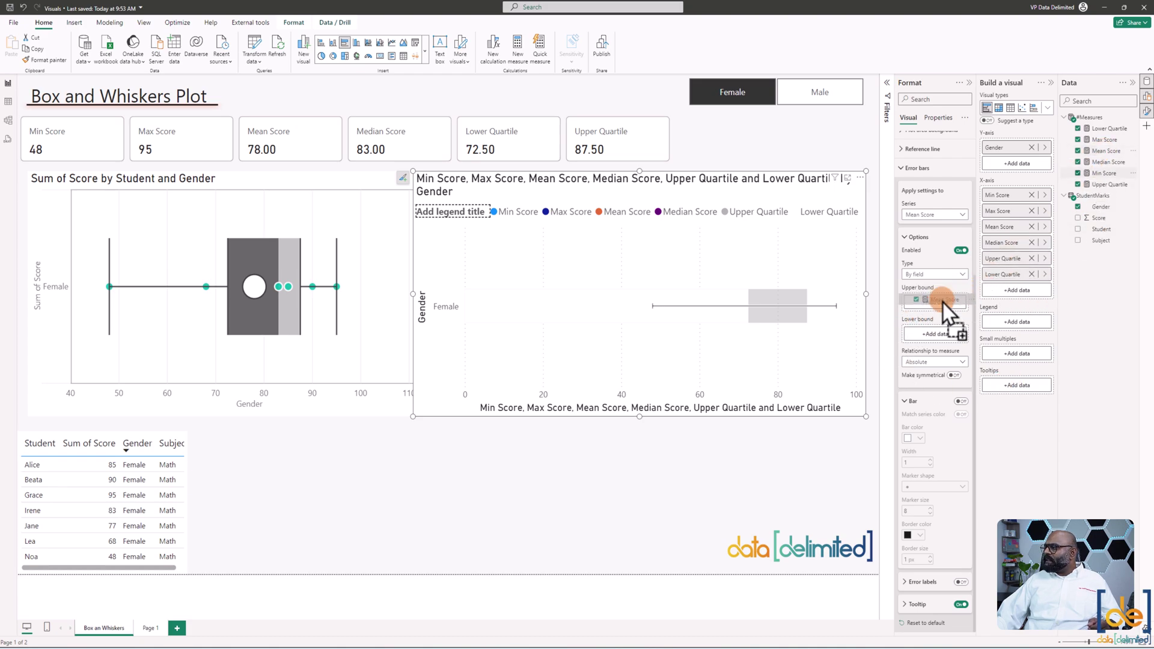
pyautogui.moveTo(1108, 152); pyautogui.dragTo(947, 338)
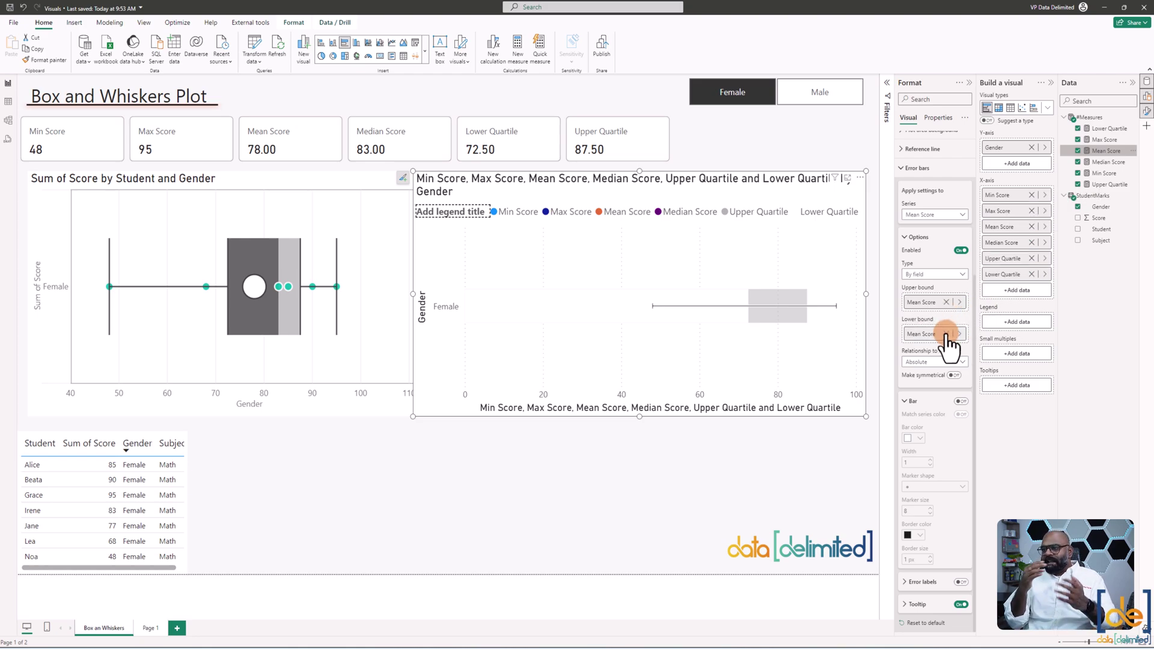
pyautogui.click(961, 401)
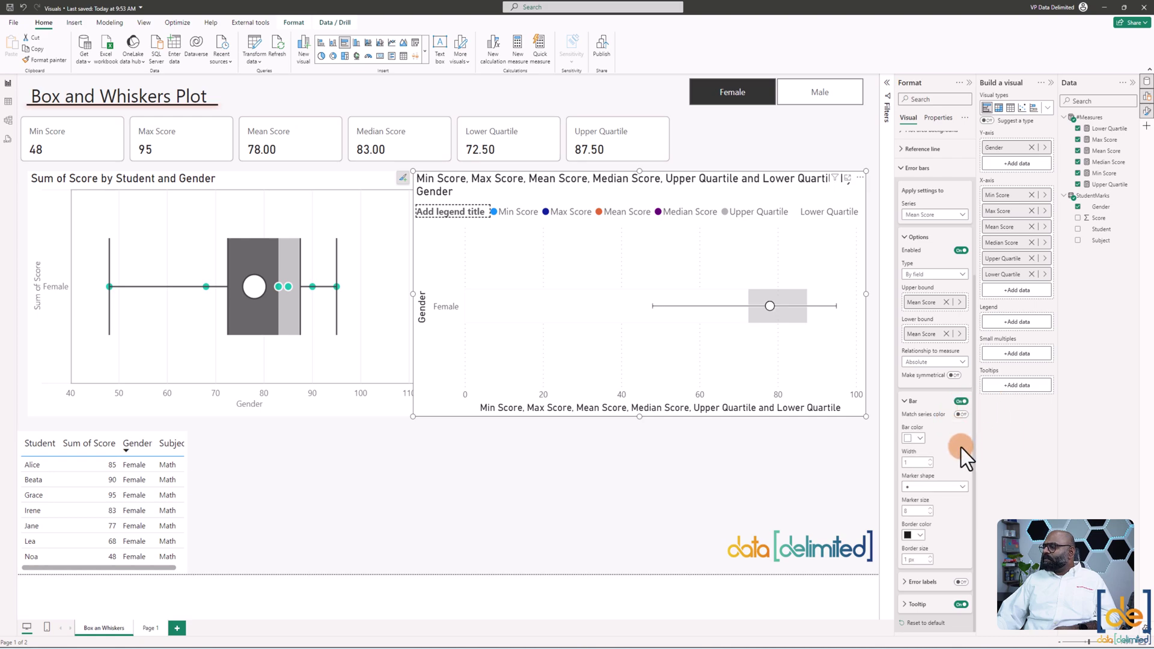
# - Style the mean marker as a white circle with a black border
pyautogui.click(949, 487)
pyautogui.click(979, 497)
pyautogui.click(923, 492)
pyautogui.click(926, 501)
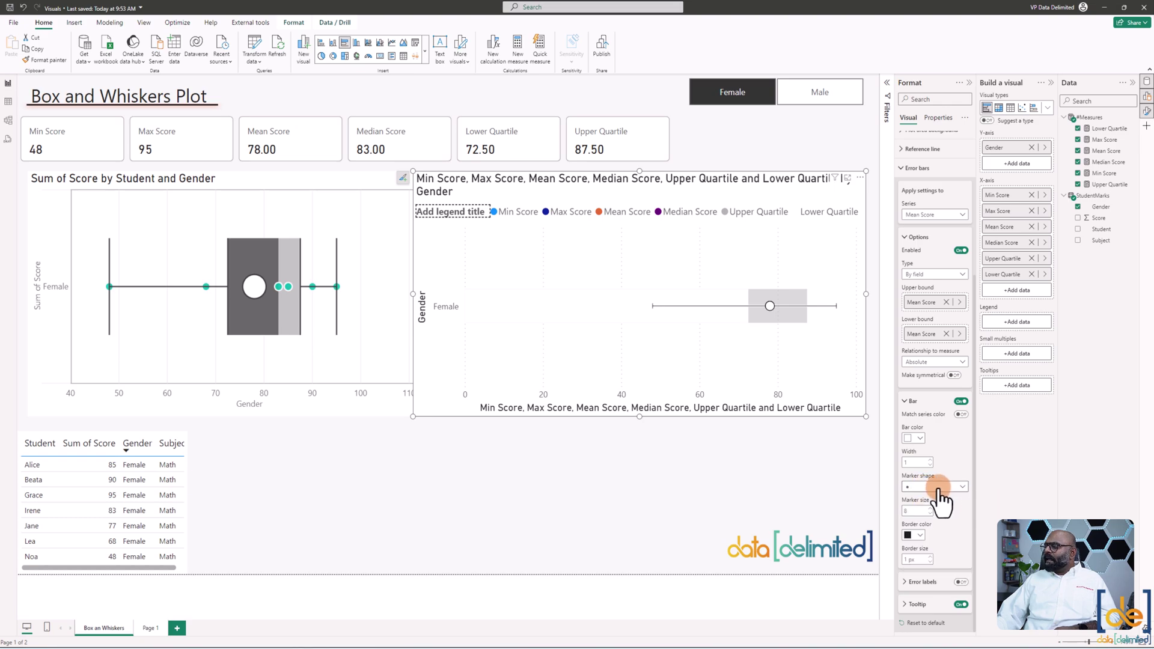
pyautogui.click(920, 437)
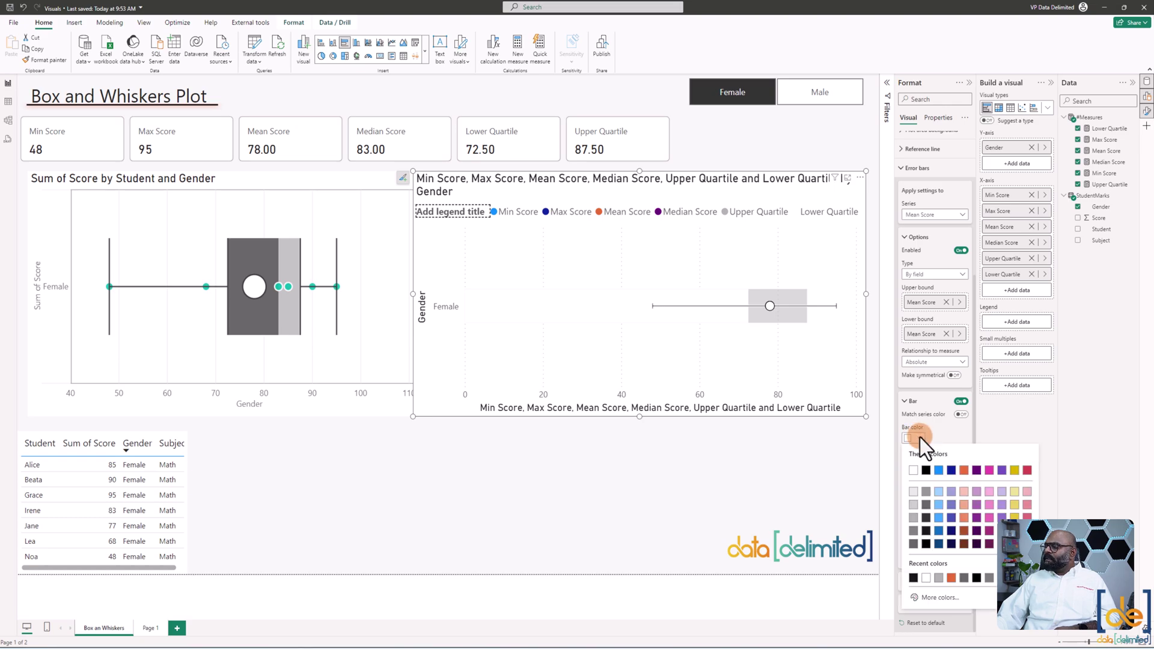
pyautogui.click(914, 471)
pyautogui.click(911, 535)
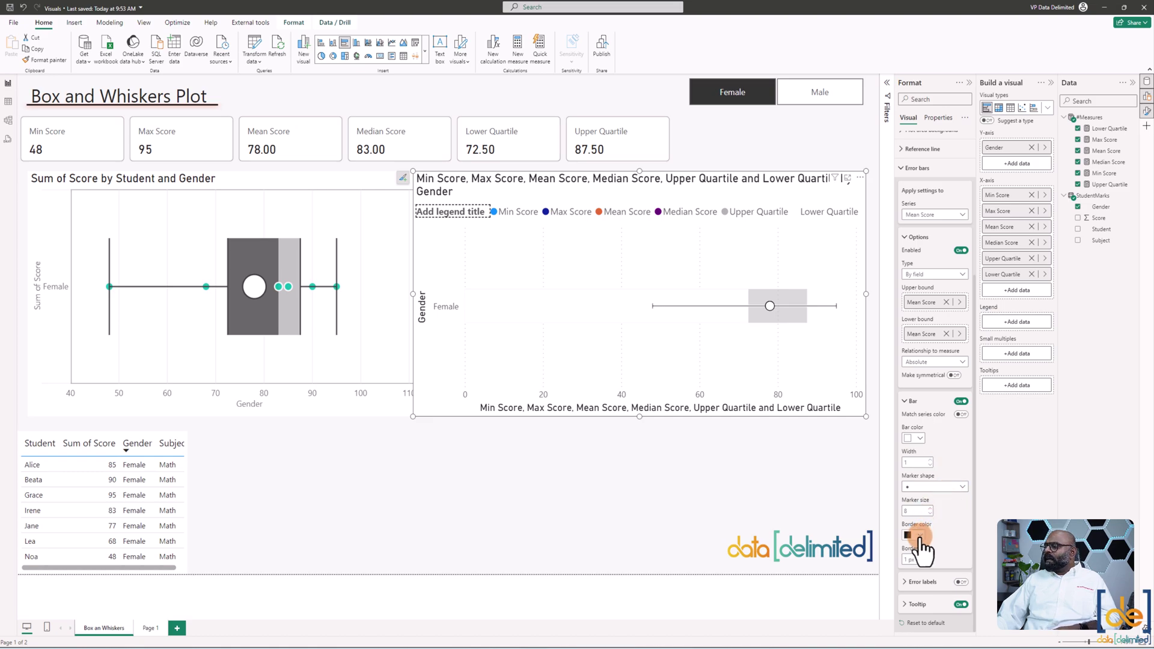
pyautogui.click(788, 318)
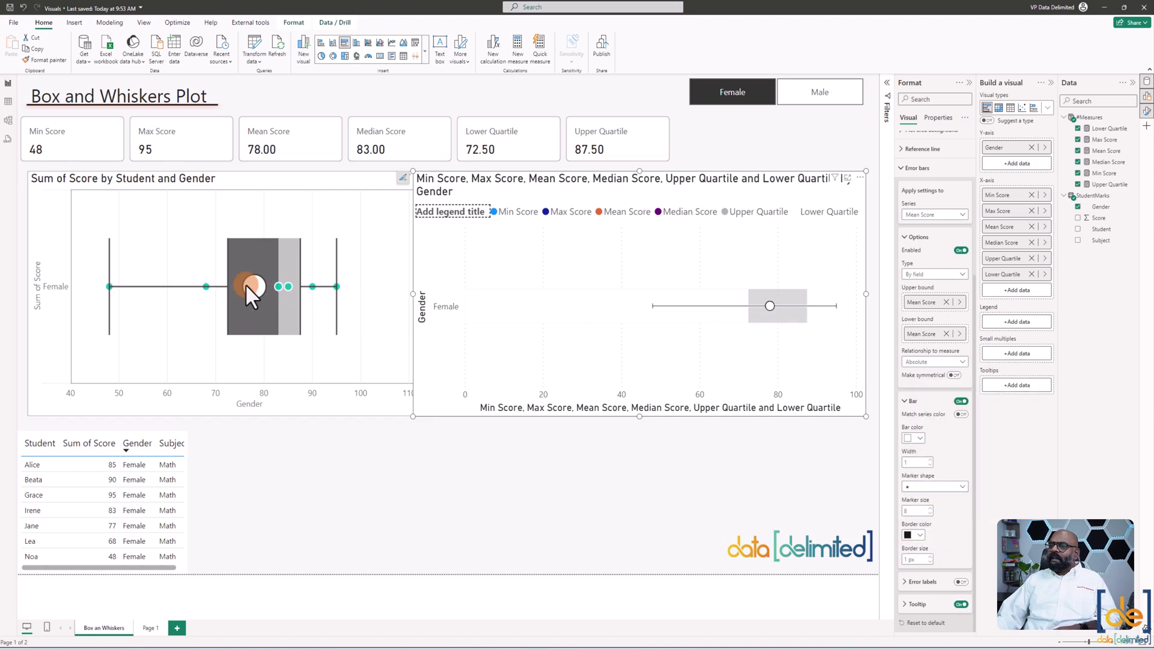
pyautogui.moveTo(319, 293)
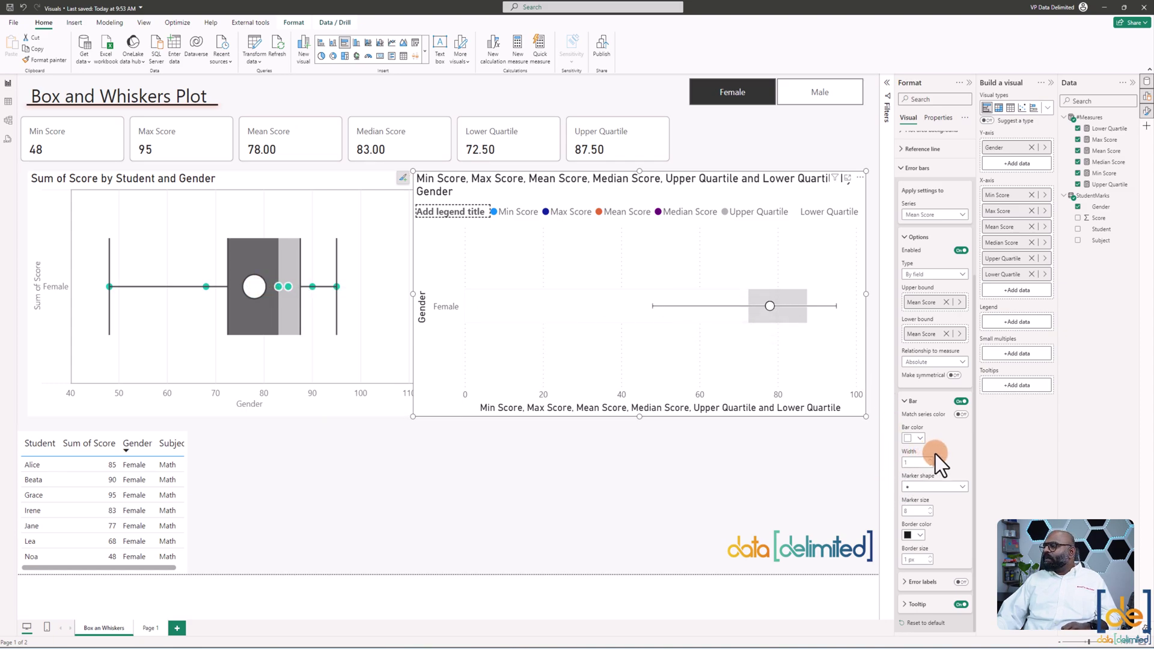
# - Enable Median Score error bars with Median Score as both bounds and marker size 10
pyautogui.click(931, 214)
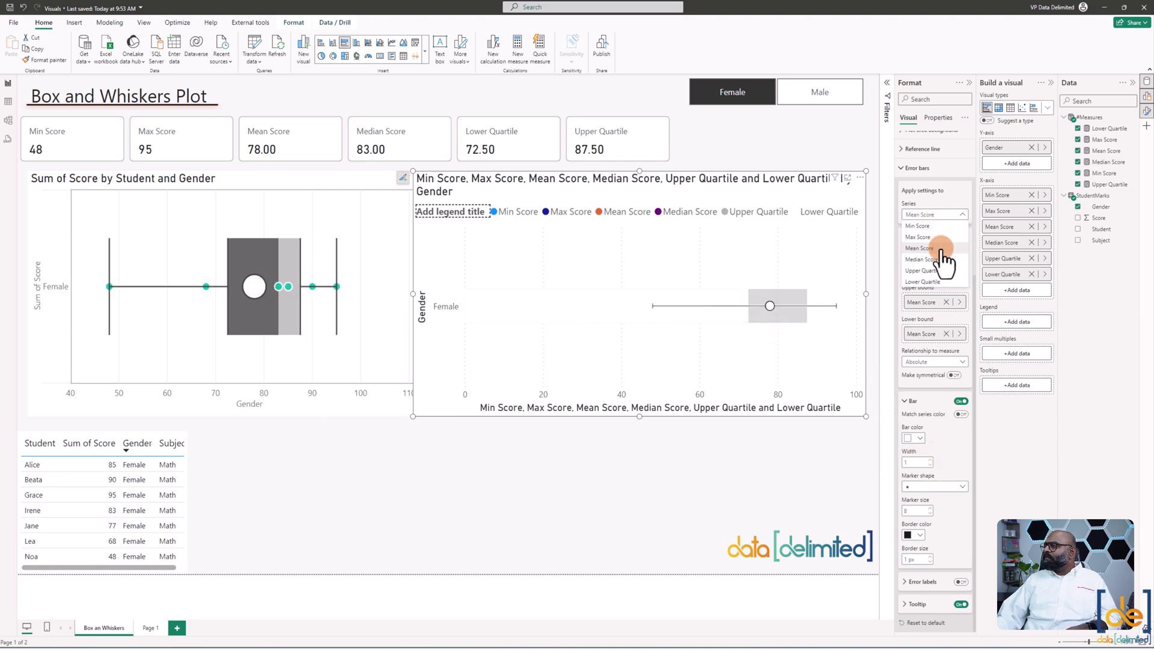
pyautogui.click(938, 260)
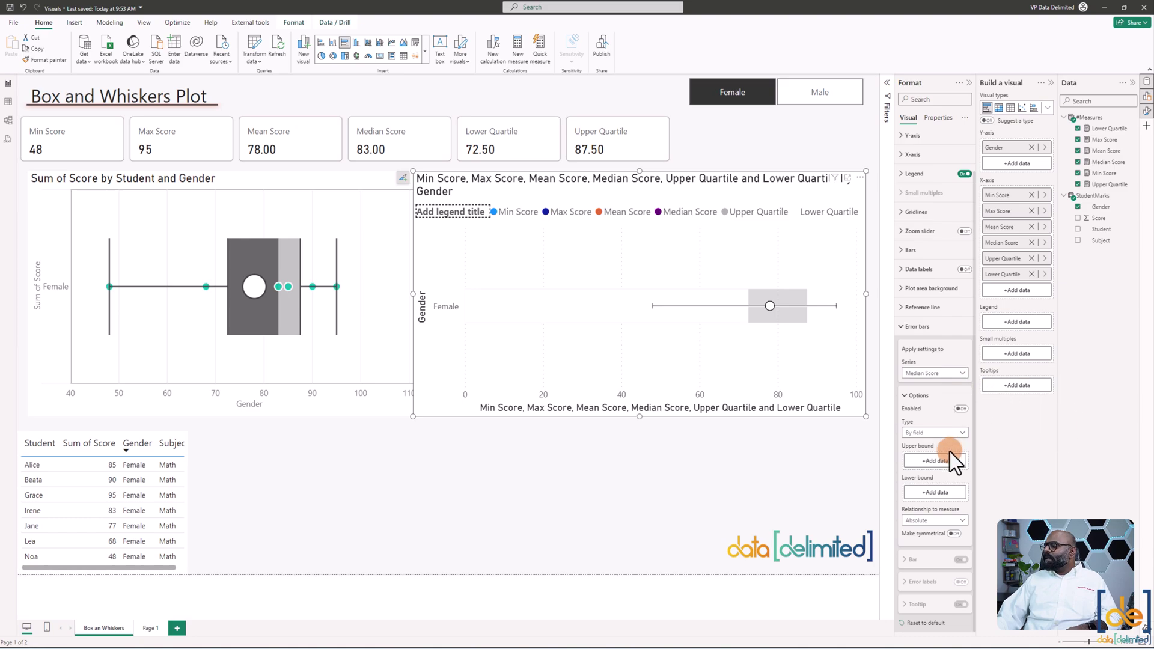
pyautogui.moveTo(1109, 161); pyautogui.dragTo(938, 461)
pyautogui.moveTo(1106, 161); pyautogui.dragTo(946, 493)
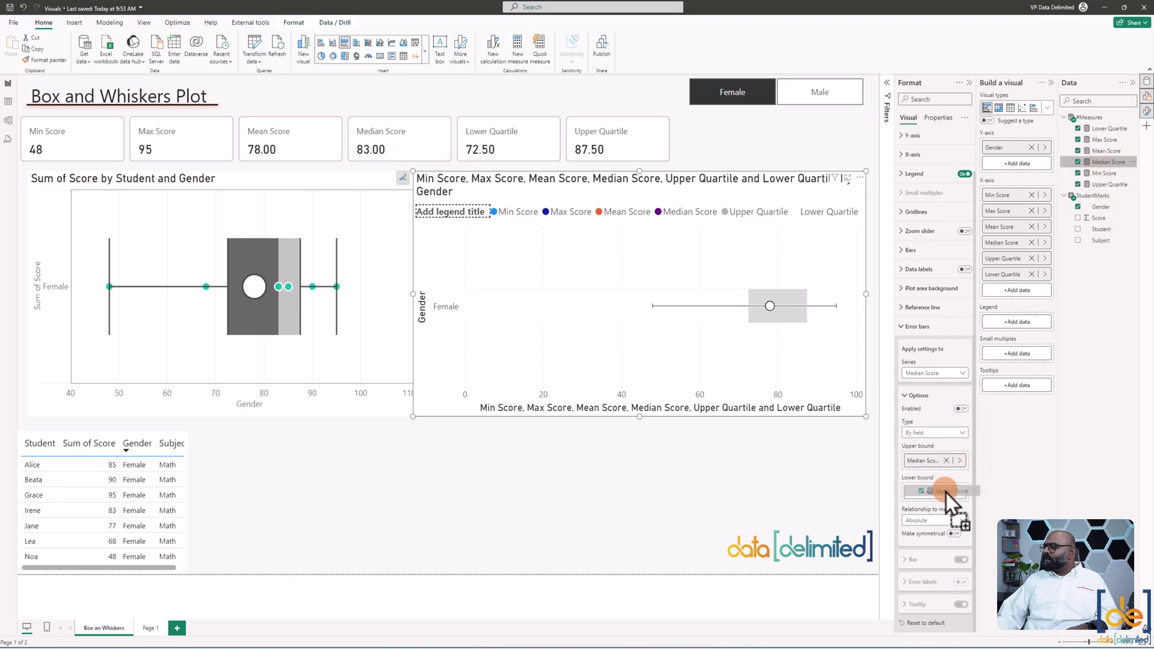
pyautogui.click(961, 409)
pyautogui.scroll(-3, 940, 513)
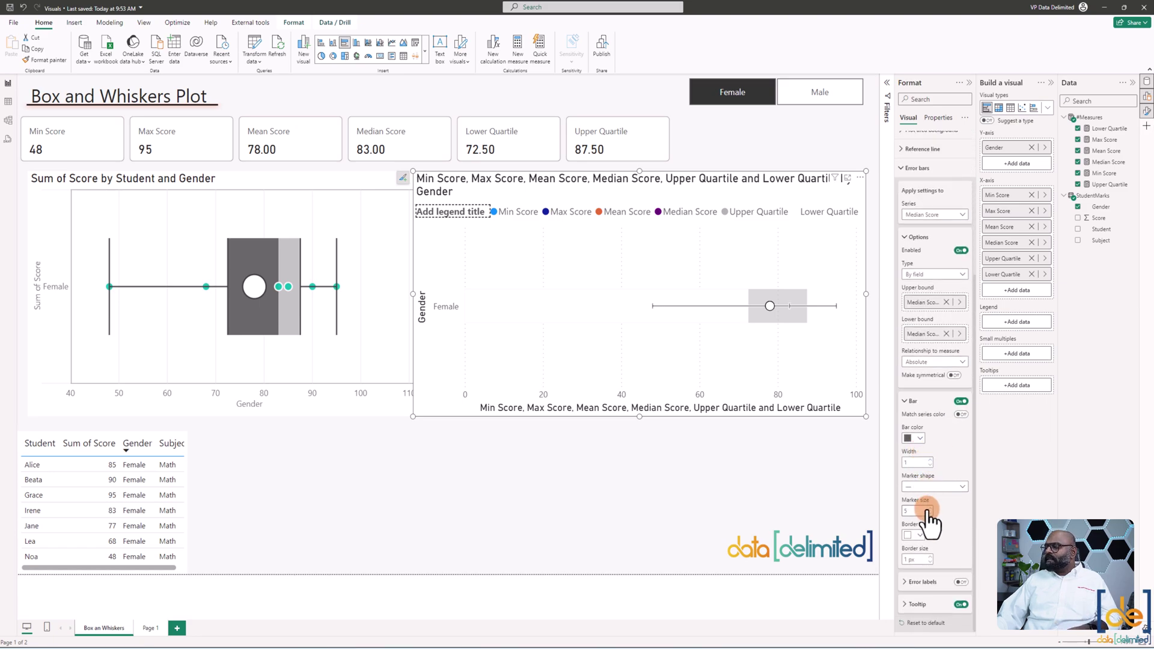
pyautogui.click(904, 511)
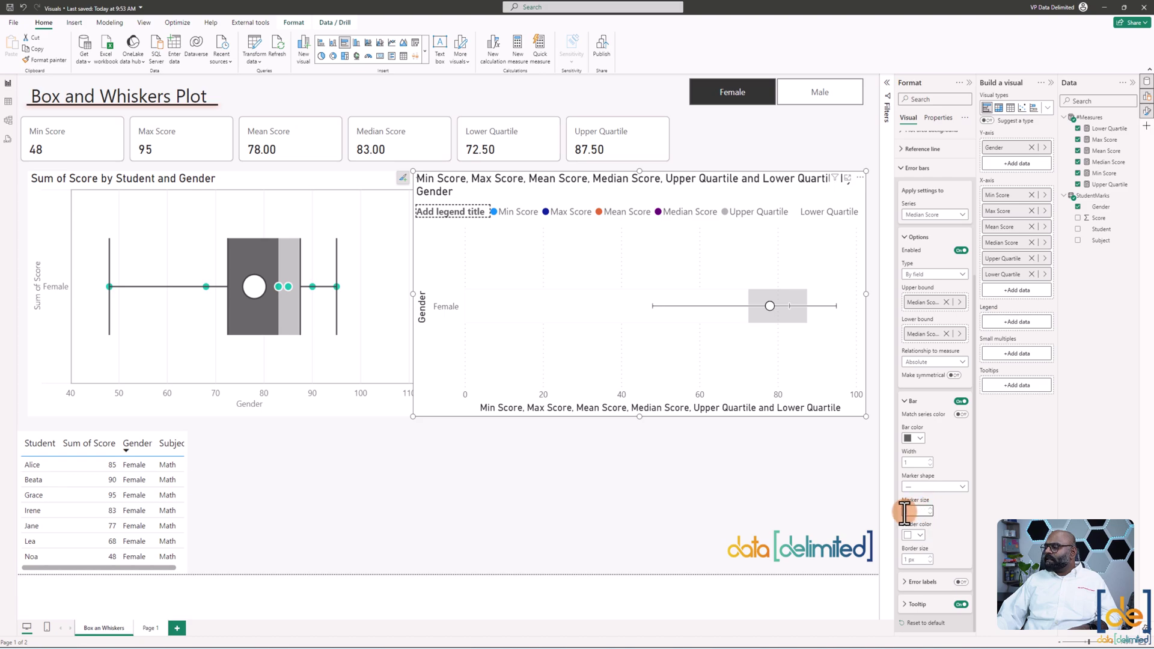
pyautogui.write('10')
pyautogui.moveTo(790, 323)
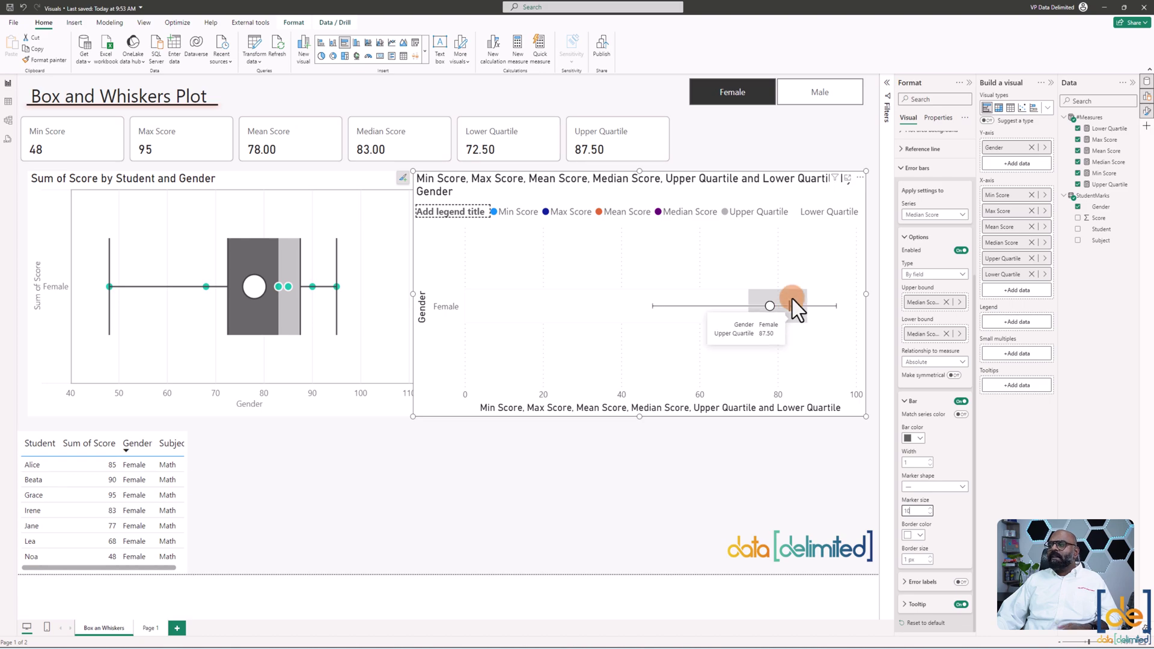